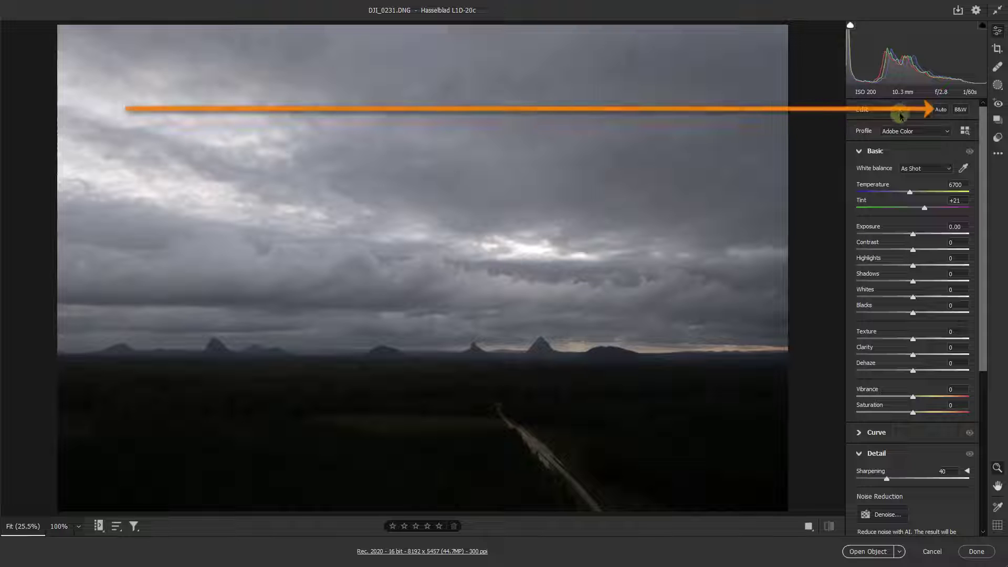
click(940, 109)
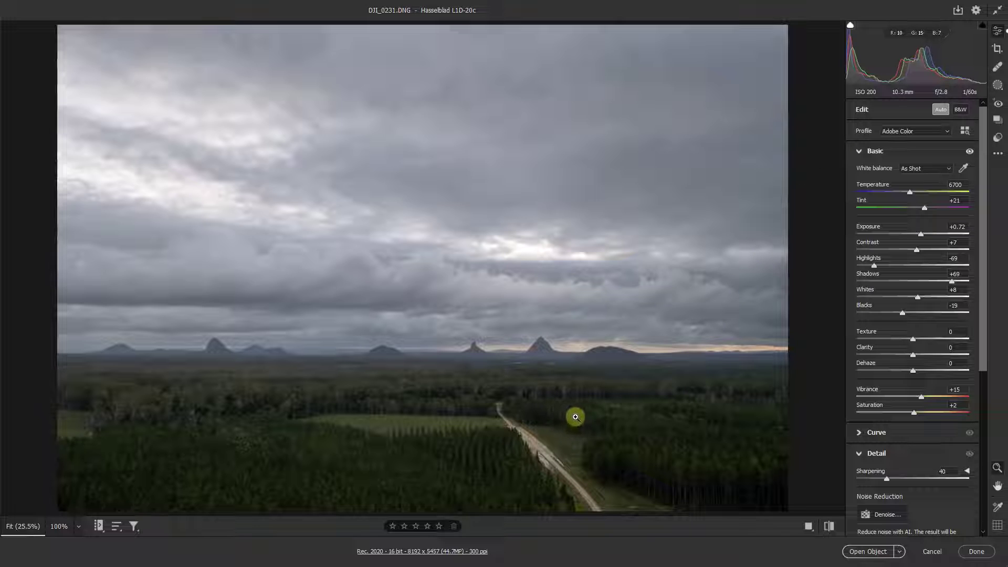
drag(575, 418, 678, 405)
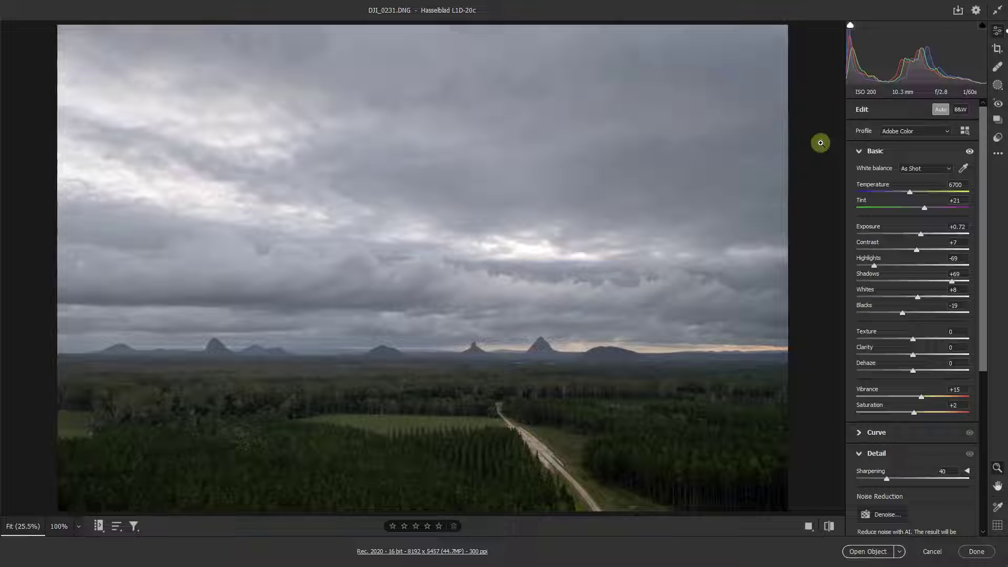
- Sample a neutral spot for white balance, then set Temperature to 8000 and Tint to +21
click(963, 171)
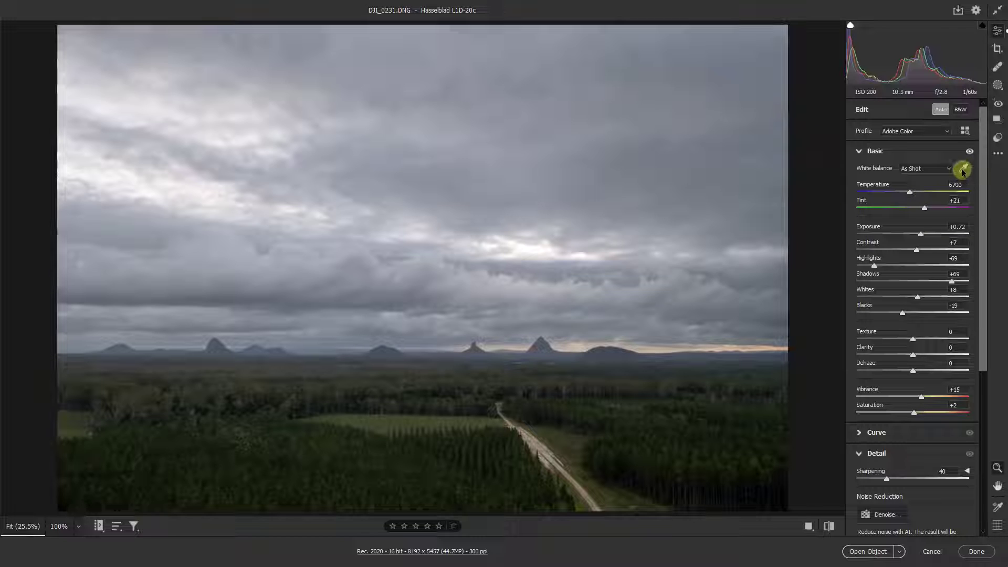
click(544, 344)
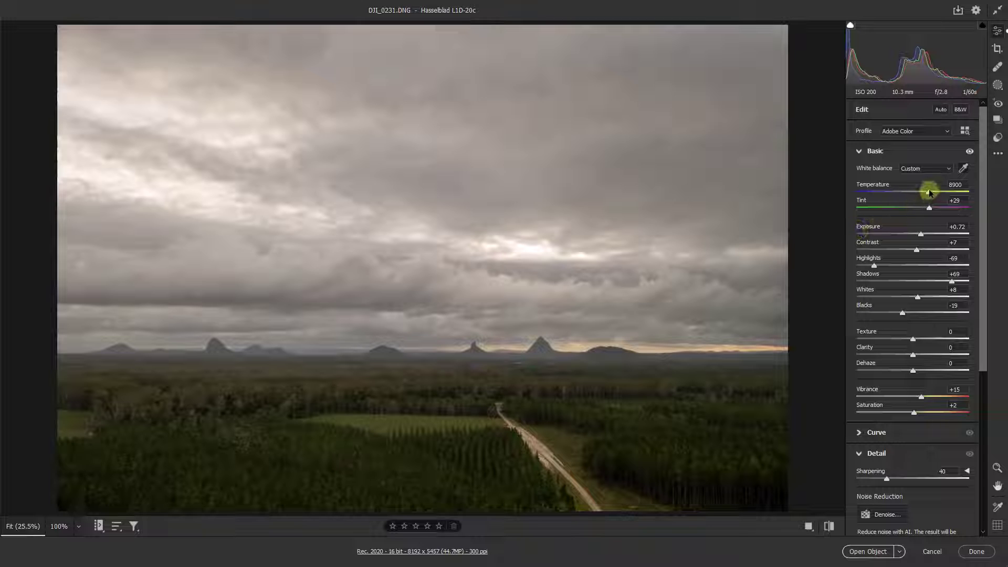
drag(929, 194, 924, 195)
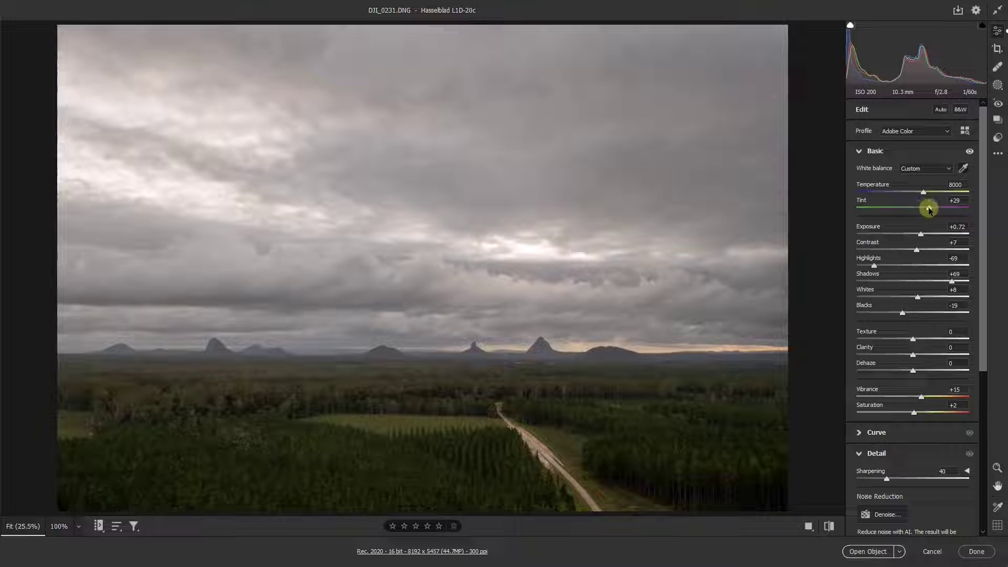
drag(930, 210, 926, 210)
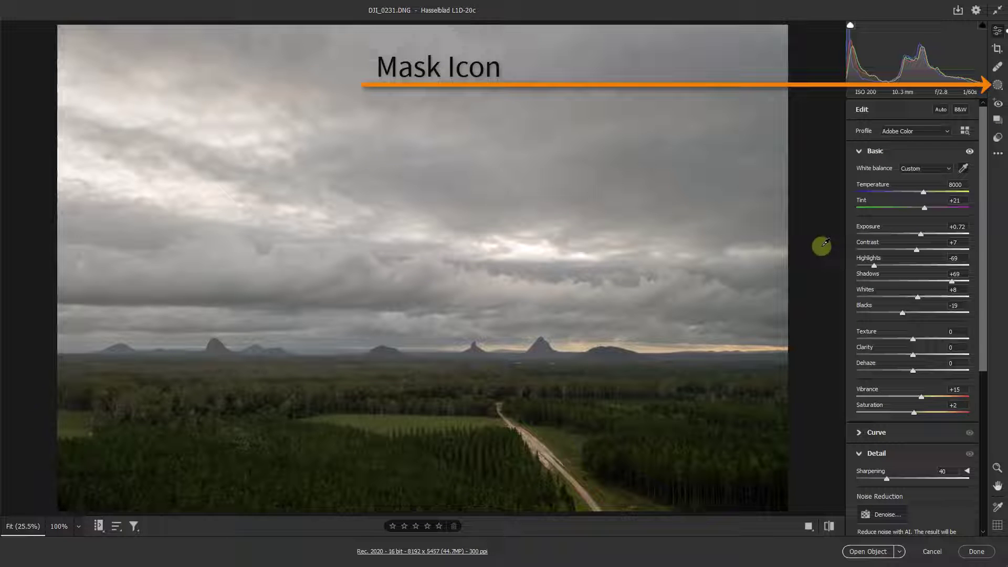
- Add a Sky mask set to Exposure -0.35, Highlights -40, Whites +31 and Blacks -10
click(998, 85)
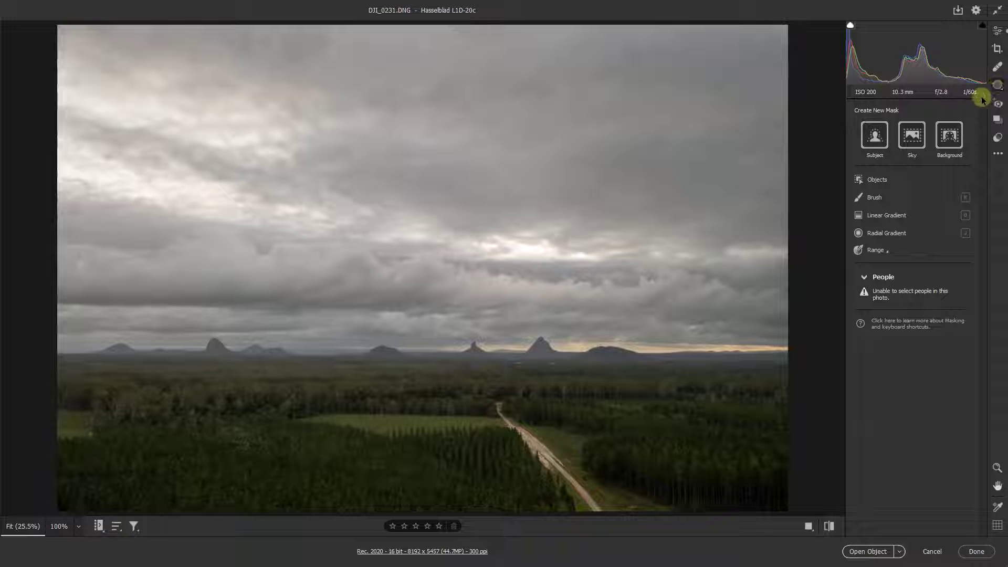
click(912, 138)
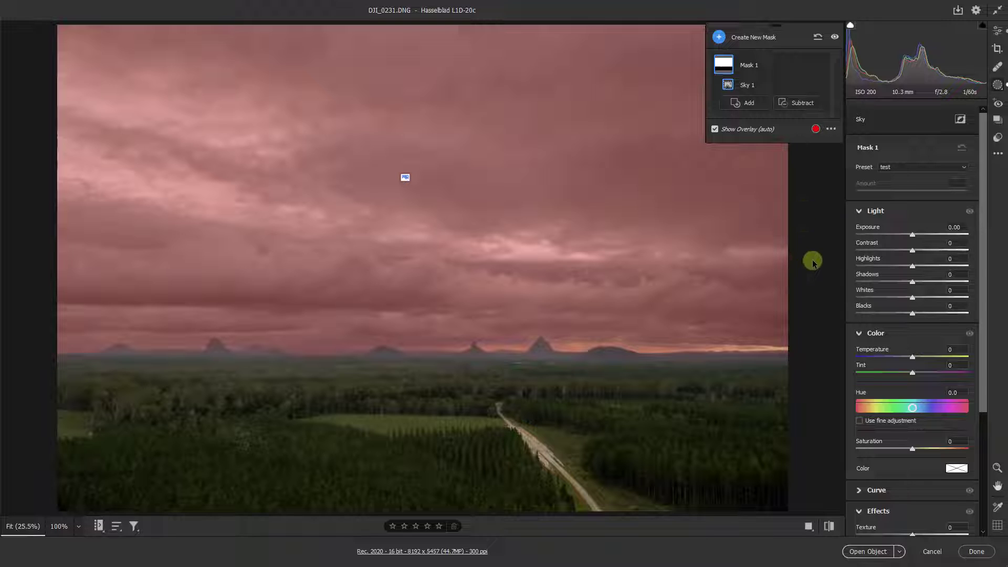
drag(912, 268, 906, 236)
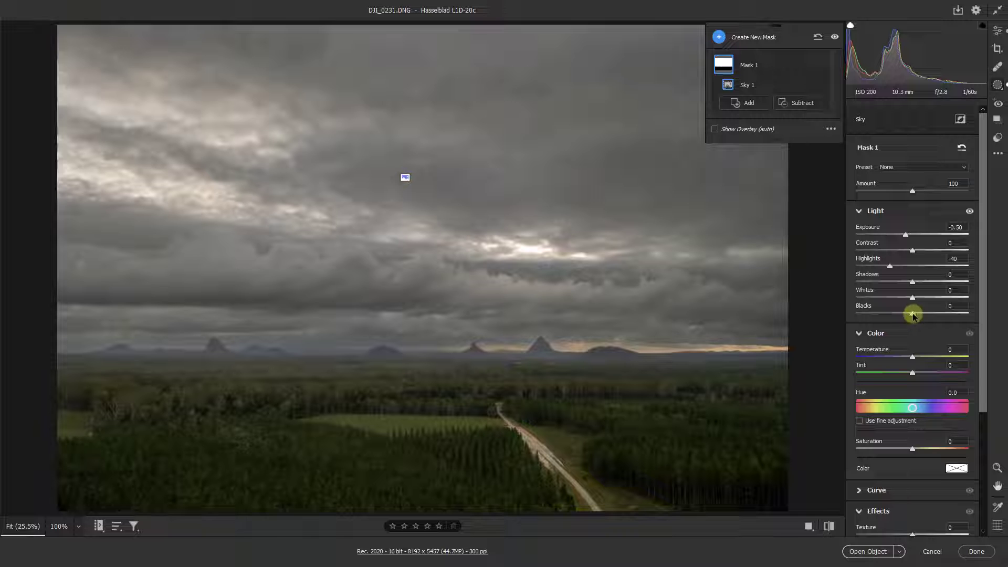
mouse_move(913, 315)
mouse_down()
mouse_move(903, 314)
mouse_move(913, 298)
mouse_move(930, 298)
mouse_up()
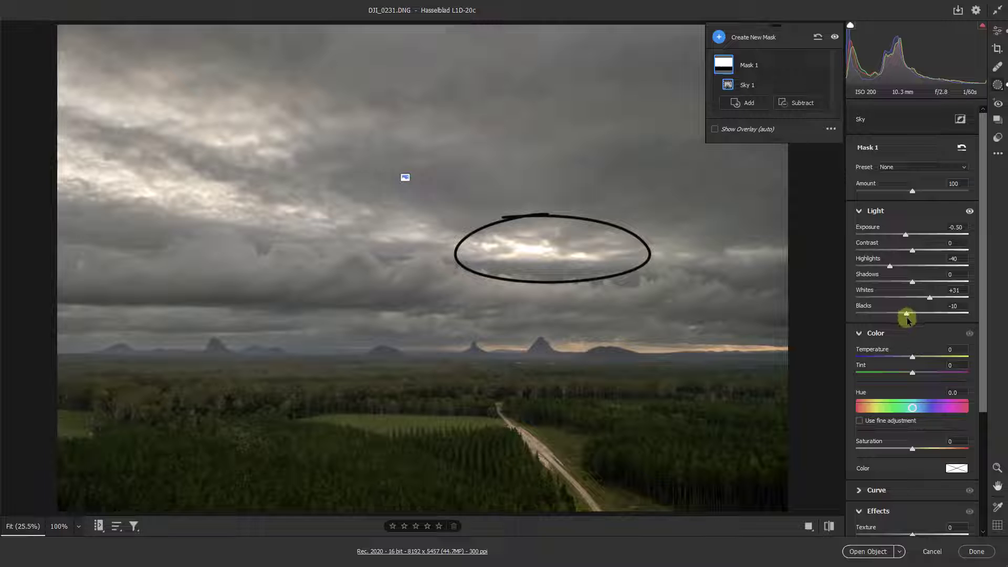
drag(907, 237, 909, 238)
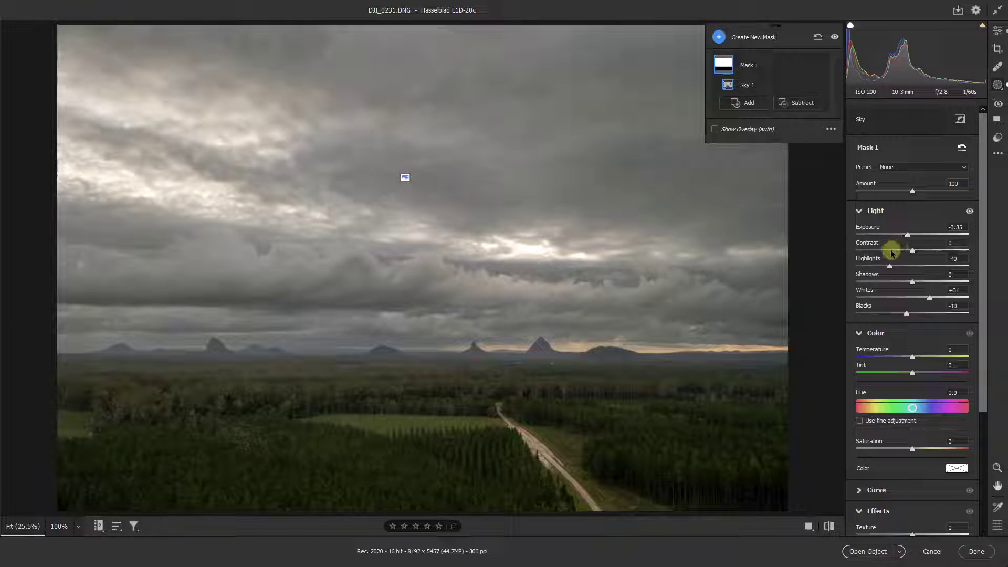
- Draw a linear gradient from upper sky to horizon: Exposure -0.60, Highlights -36, Blacks -16
click(718, 37)
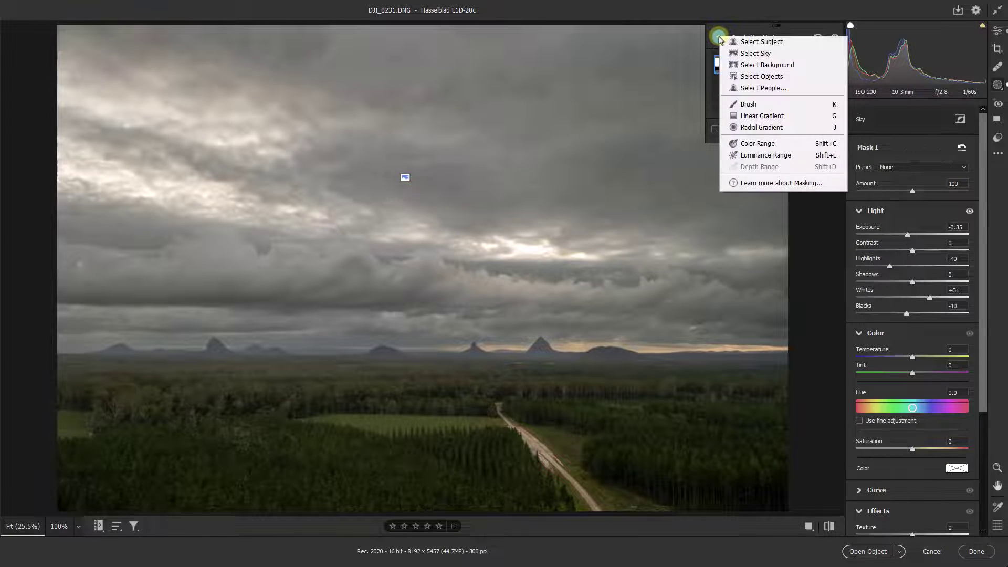
click(763, 119)
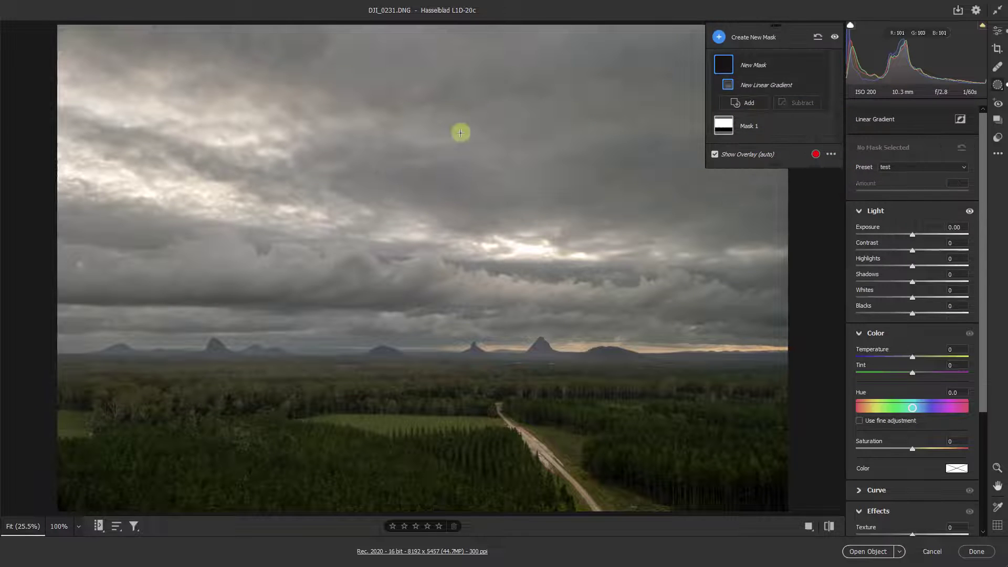
drag(430, 165, 430, 374)
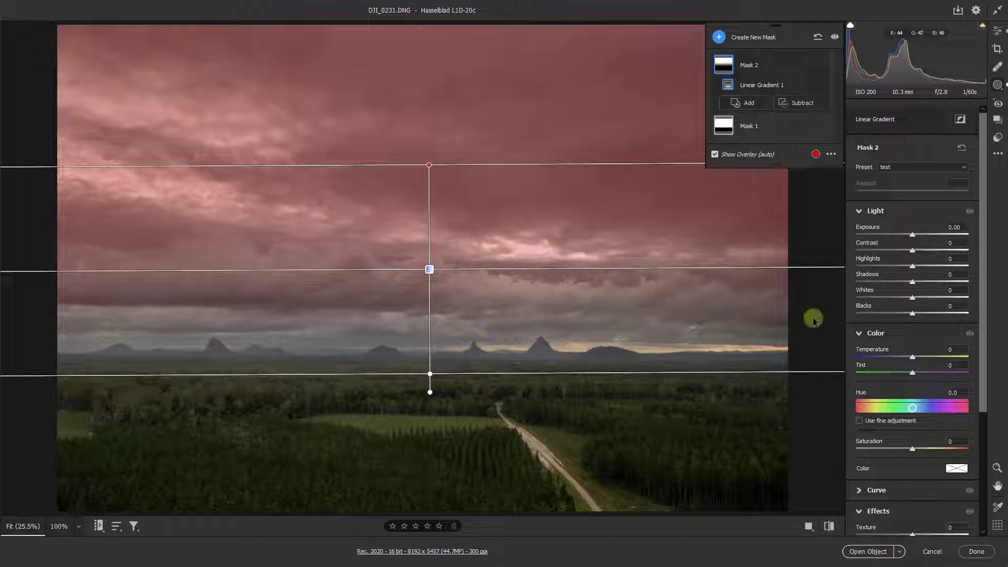
drag(912, 237, 907, 235)
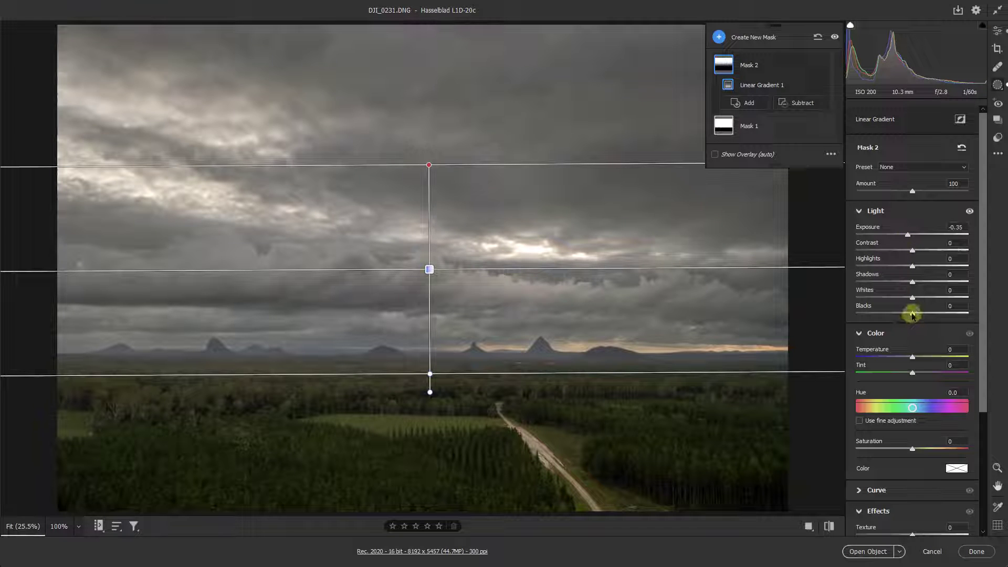
drag(912, 313, 904, 237)
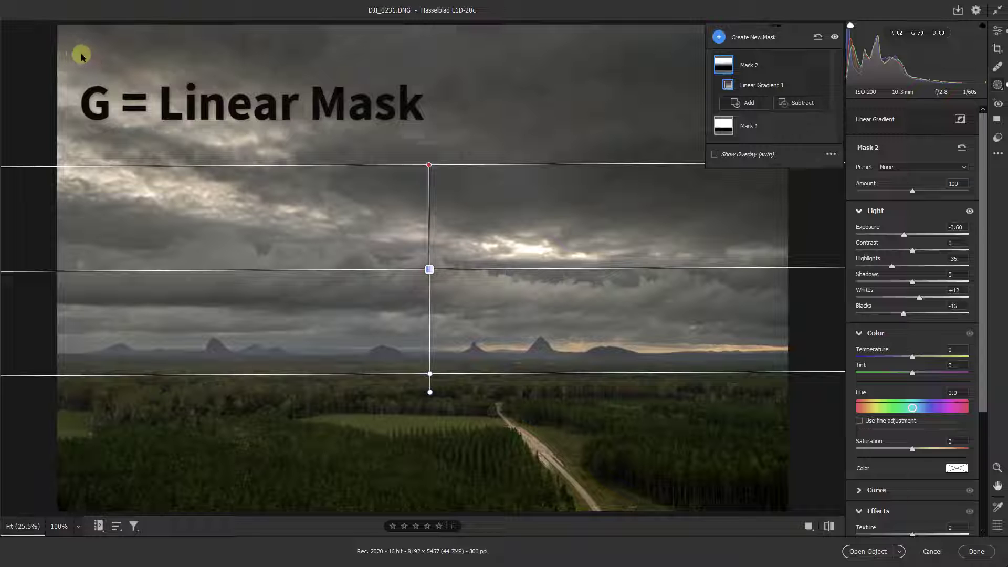
key(g)
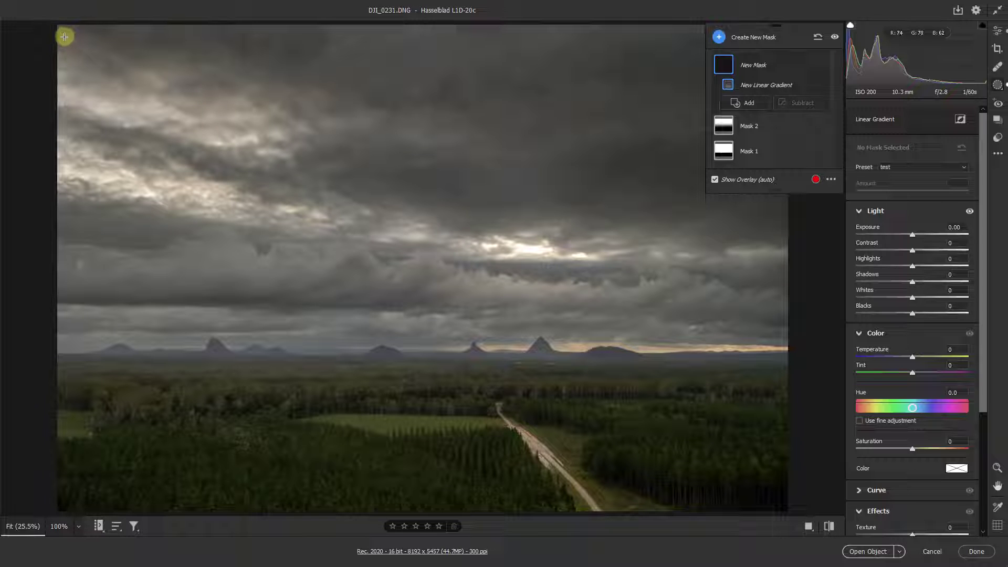
- Drag a diagonal gradient from the top-left sky: Exposure -0.50, Highlights -36, Temperature -6
drag(73, 36, 182, 357)
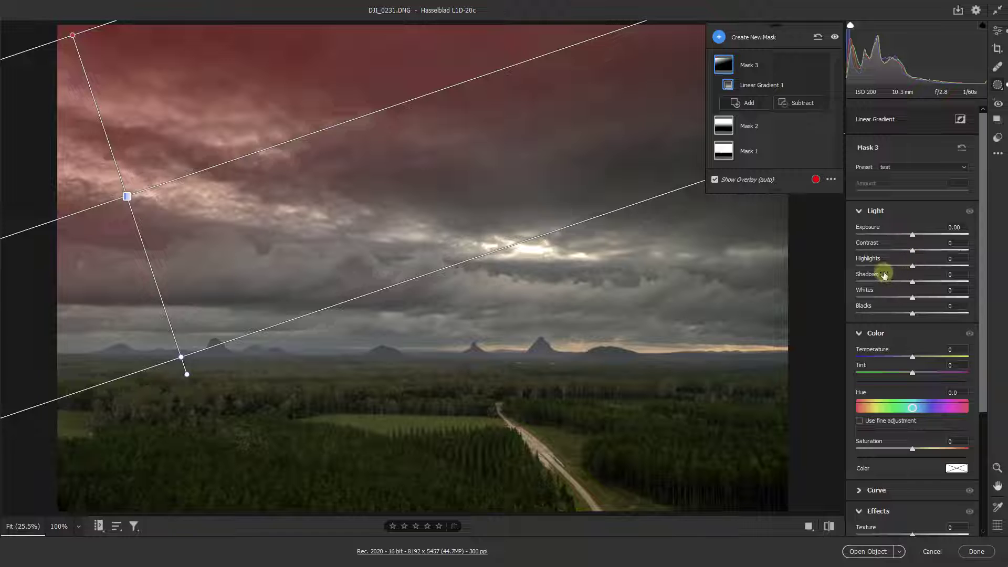
drag(912, 266, 892, 274)
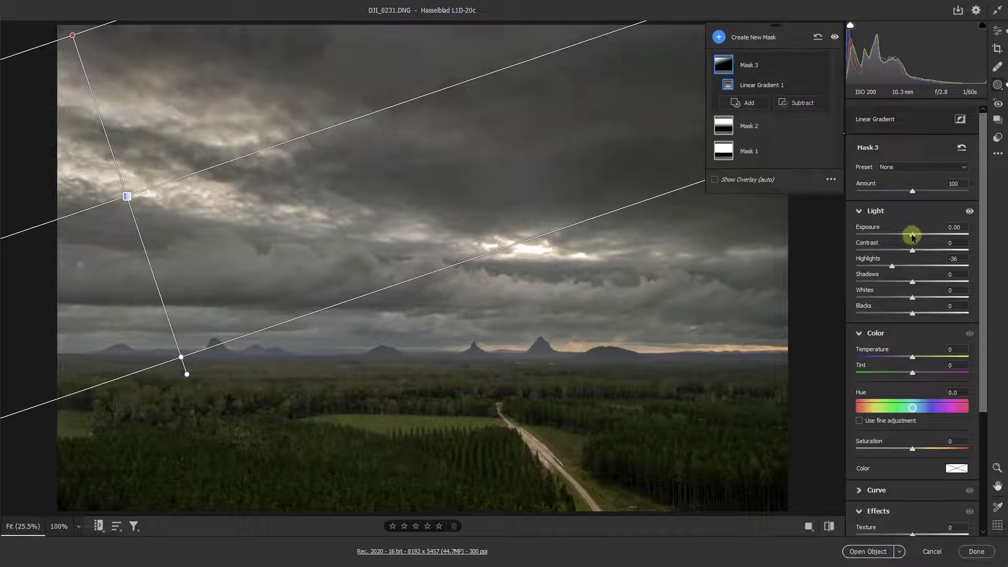
mouse_move(912, 237)
mouse_down()
mouse_move(896, 236)
mouse_move(912, 238)
mouse_up()
drag(912, 236, 906, 237)
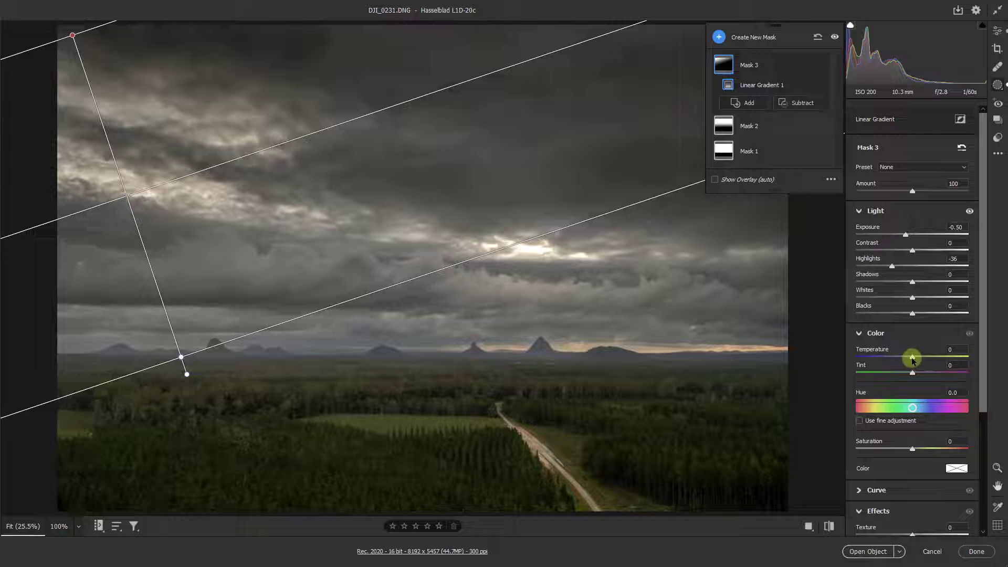
drag(912, 360, 909, 359)
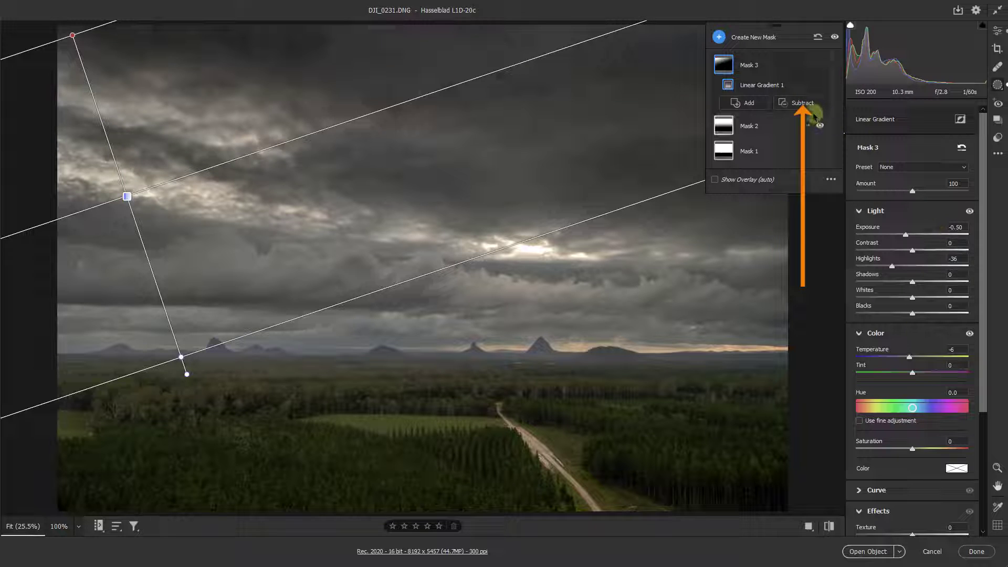
- Brush-subtract from Mask 3 at brush size 6 across the top of the sky
click(800, 103)
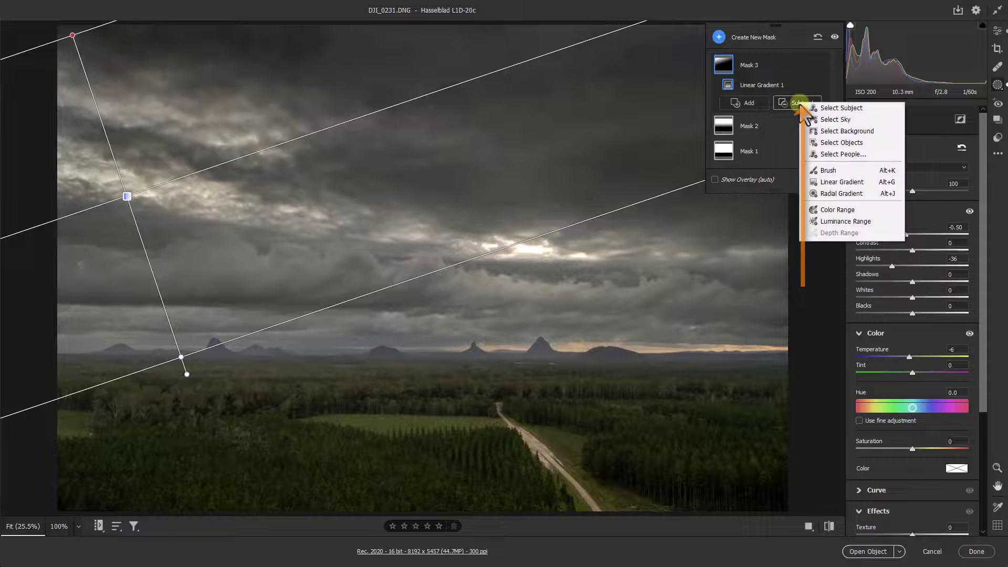
click(832, 171)
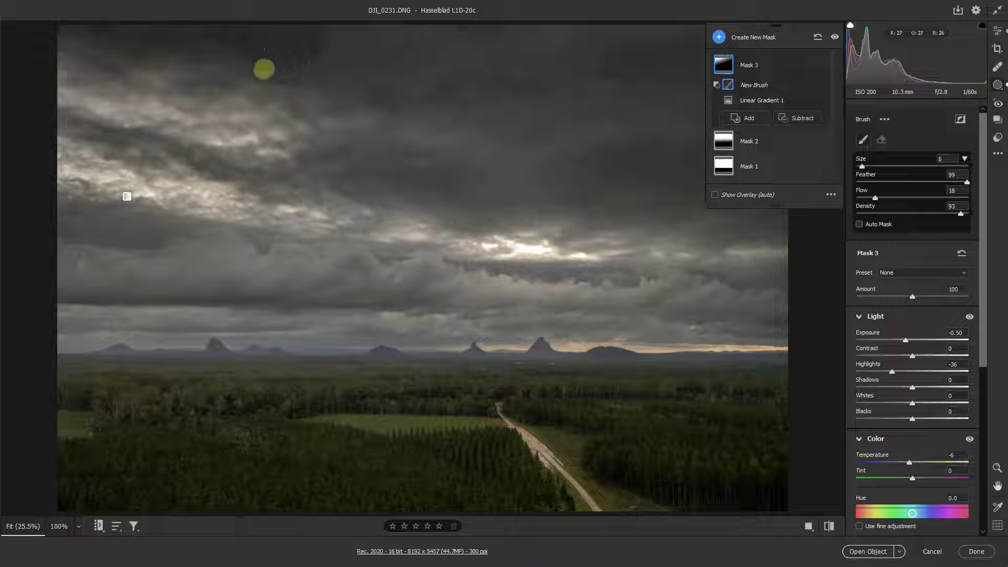
key(bracketright)
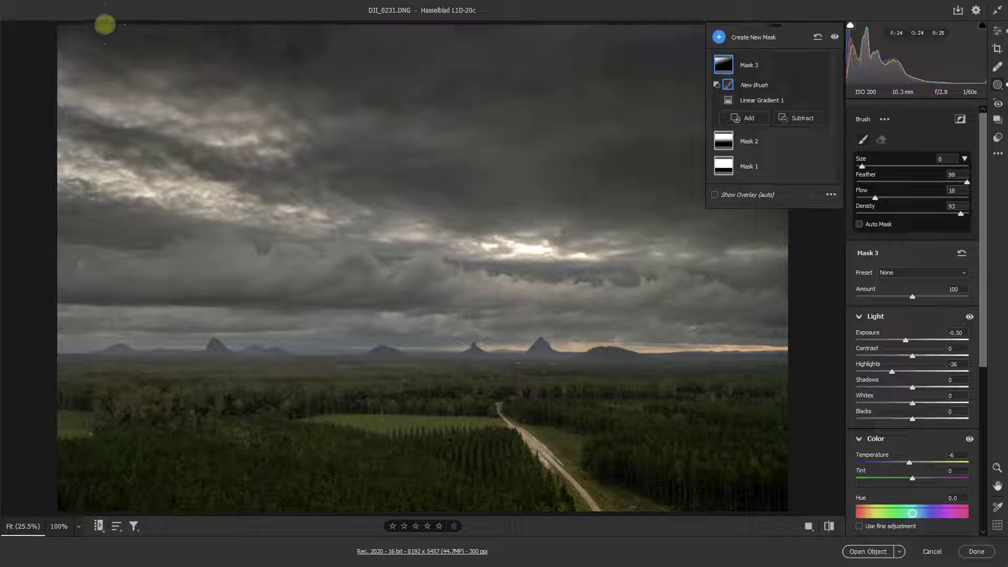
drag(313, 33, 326, 185)
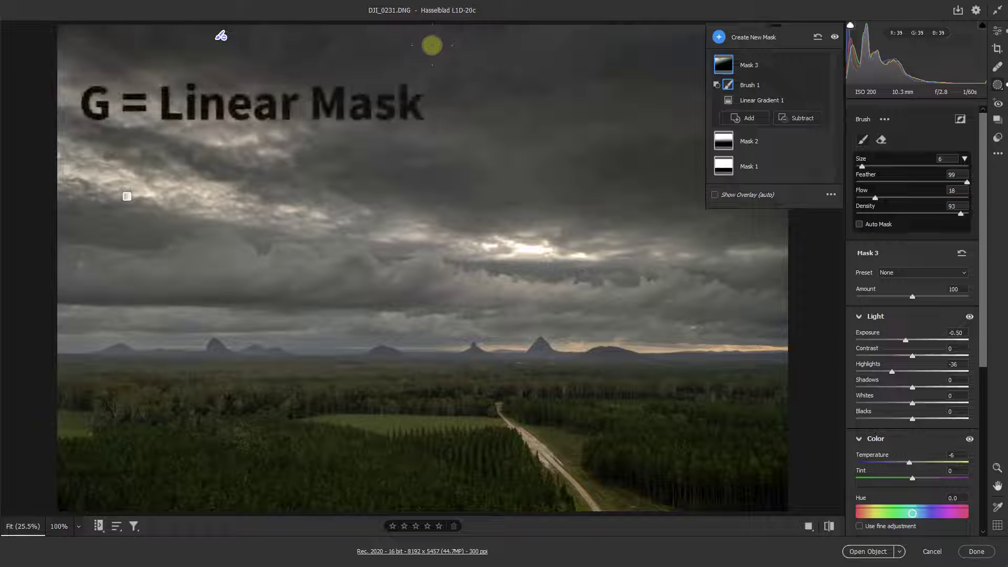
- Draw Mask 4 as a gradient down from the top edge with Exposure -0.30
key(g)
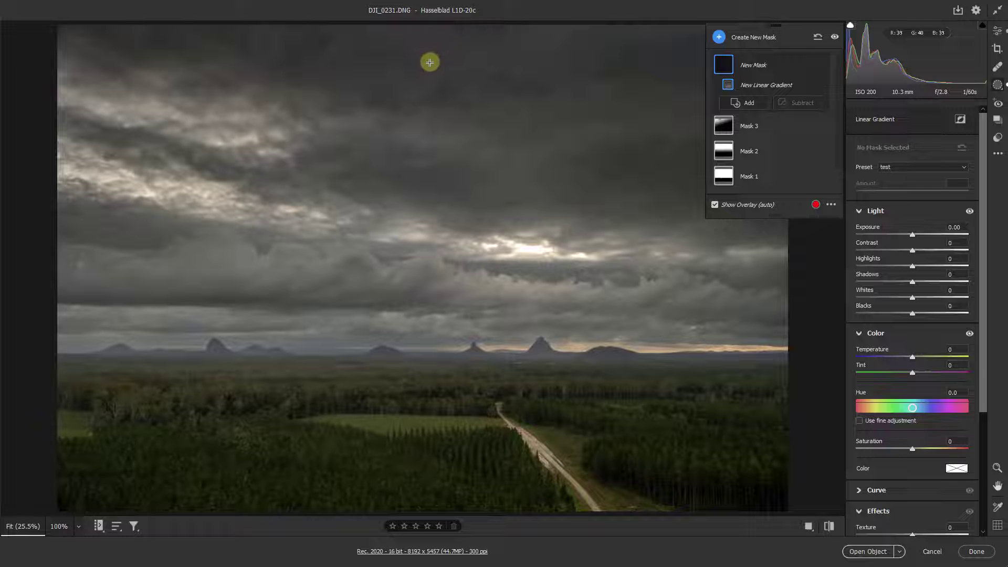
drag(430, 25, 432, 109)
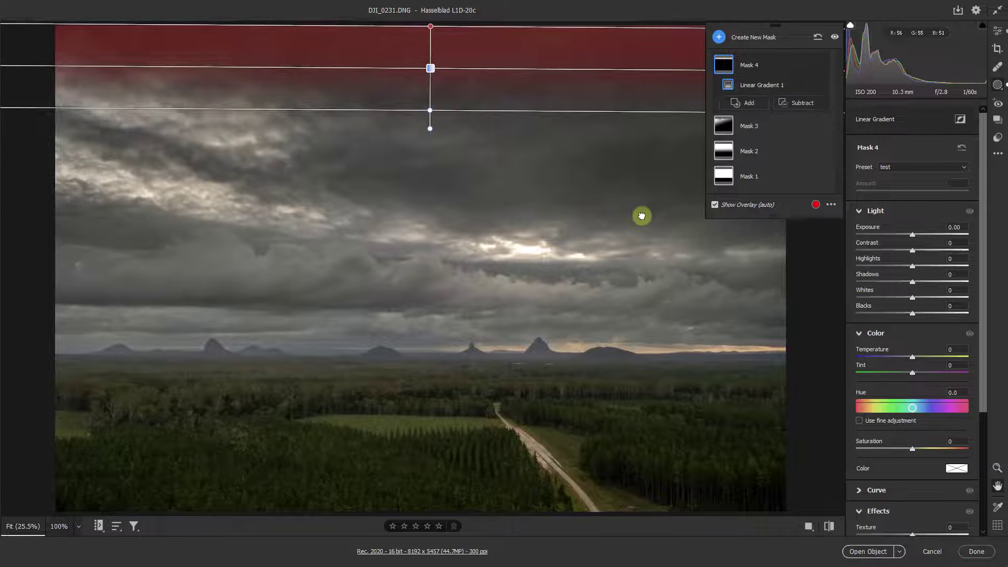
scroll(527, 268, up, 3)
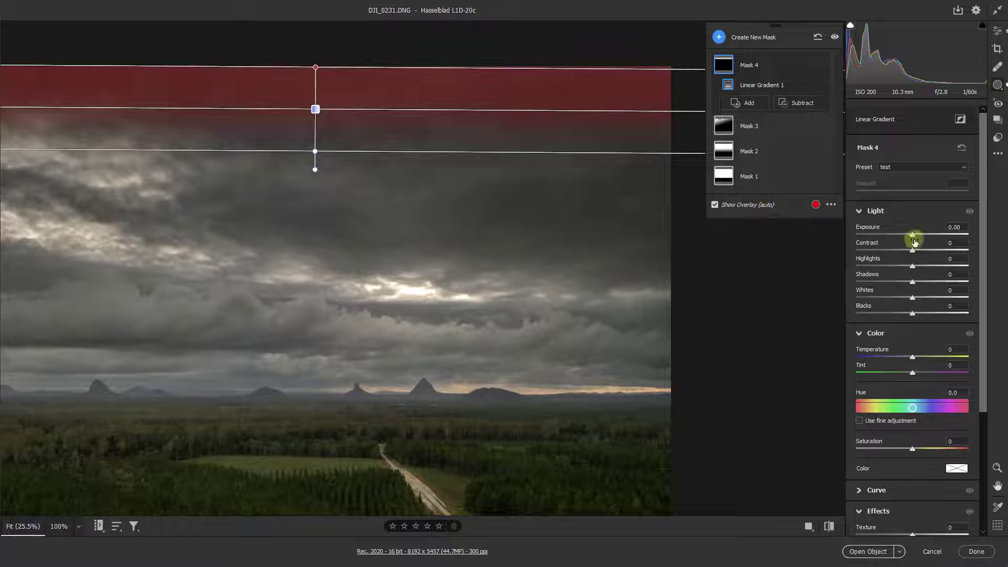
drag(913, 235, 912, 237)
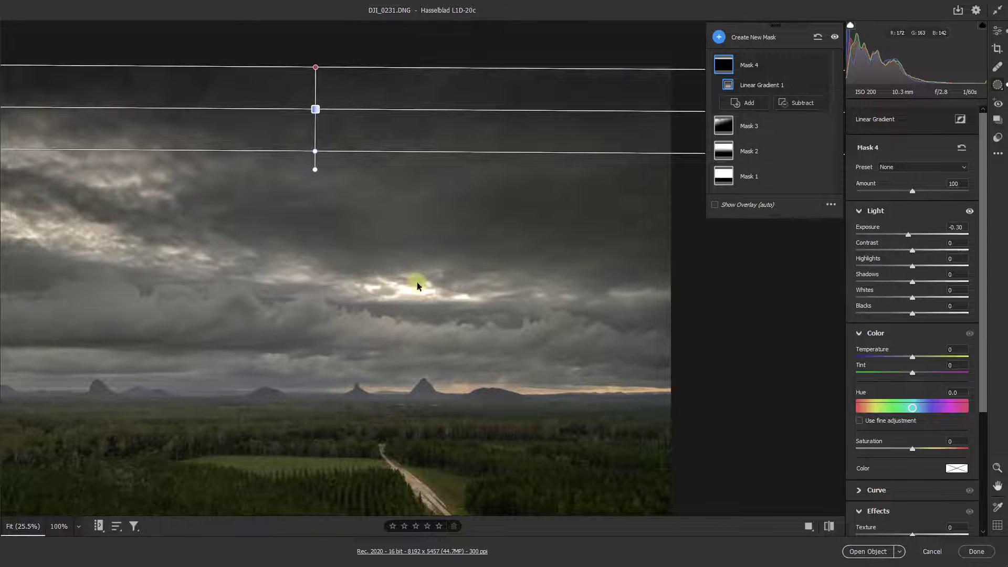
drag(309, 303, 414, 296)
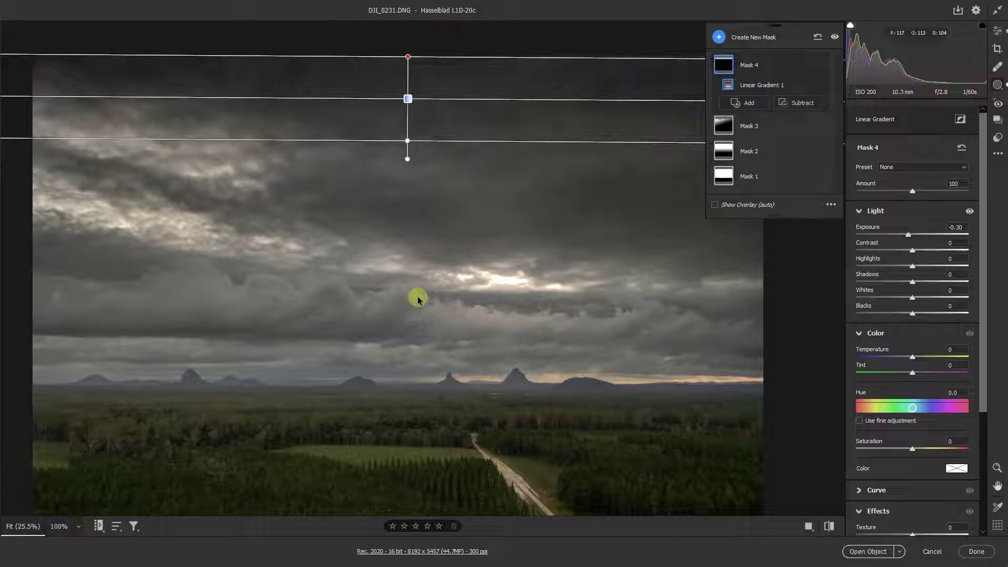
- Close Masking and return to the Basic Edit panel with all four sky masks applied
click(998, 32)
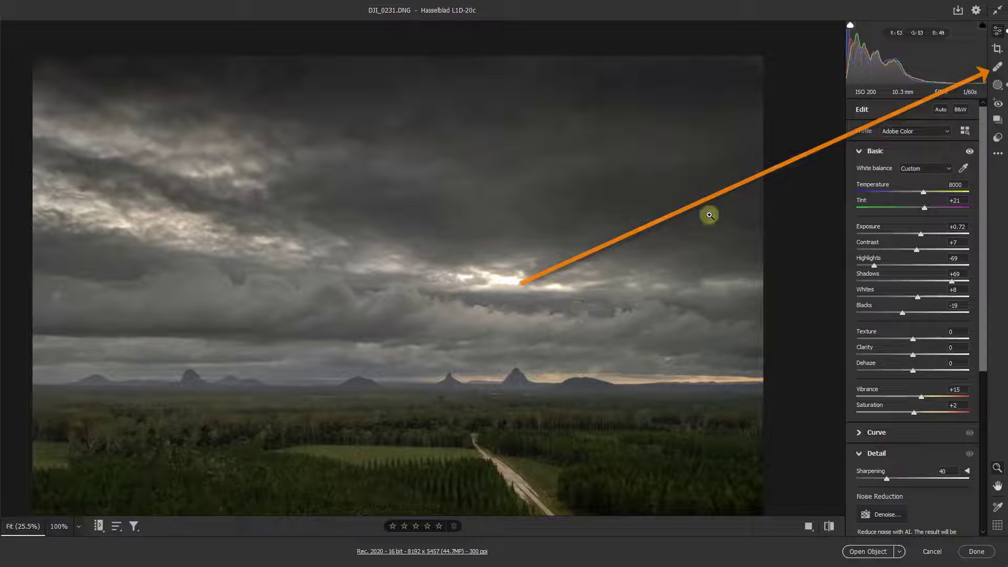
click(998, 66)
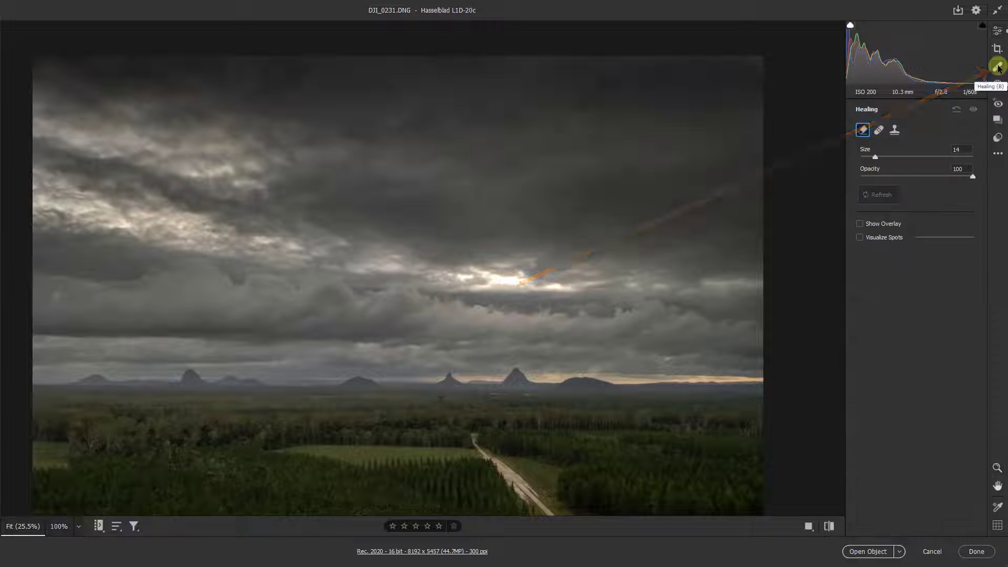
click(877, 131)
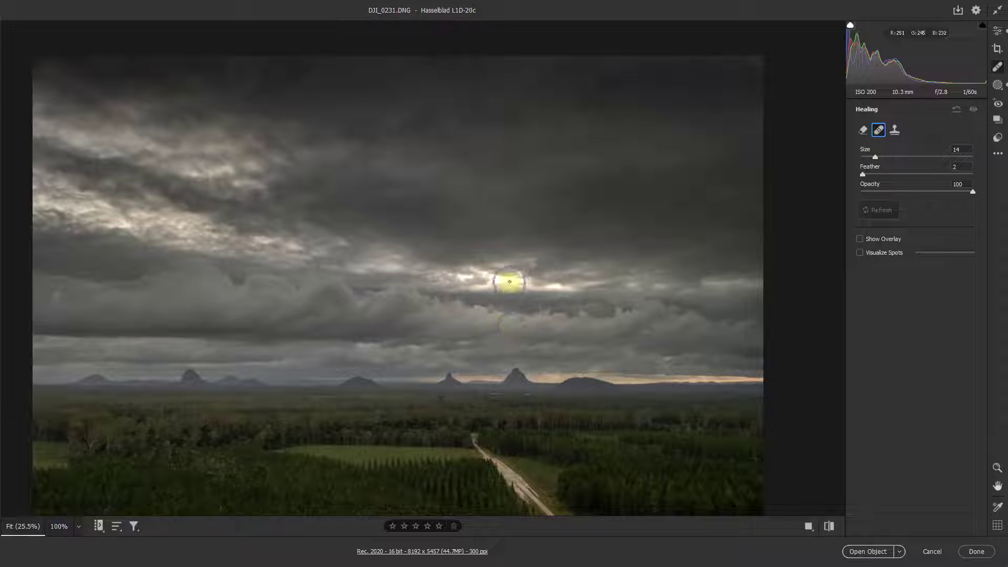
key(bracketleft)
key(bracketleft)
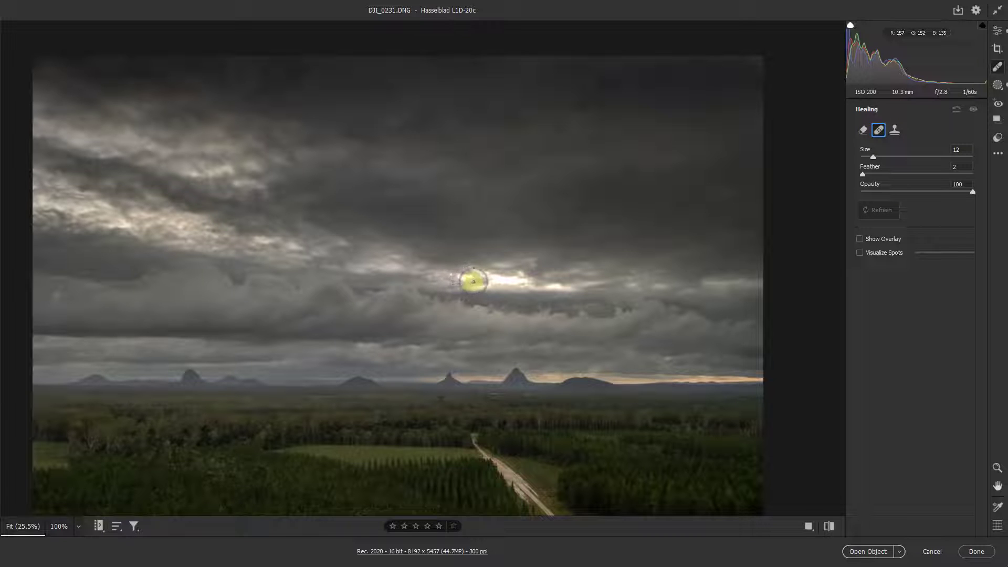
drag(464, 278, 561, 285)
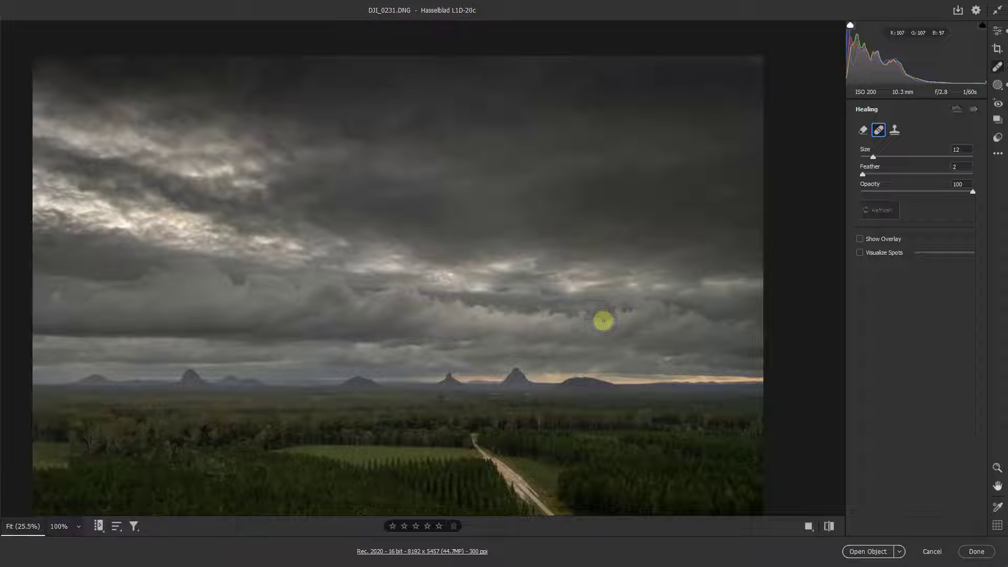
key(bracketleft)
key(bracketleft)
key(bracketleft)
drag(455, 277, 558, 285)
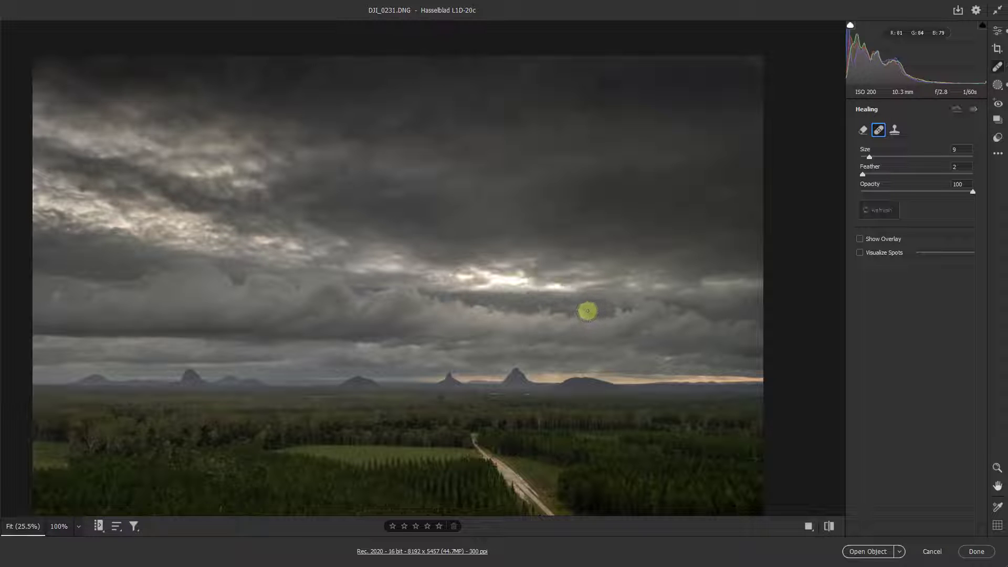
click(863, 130)
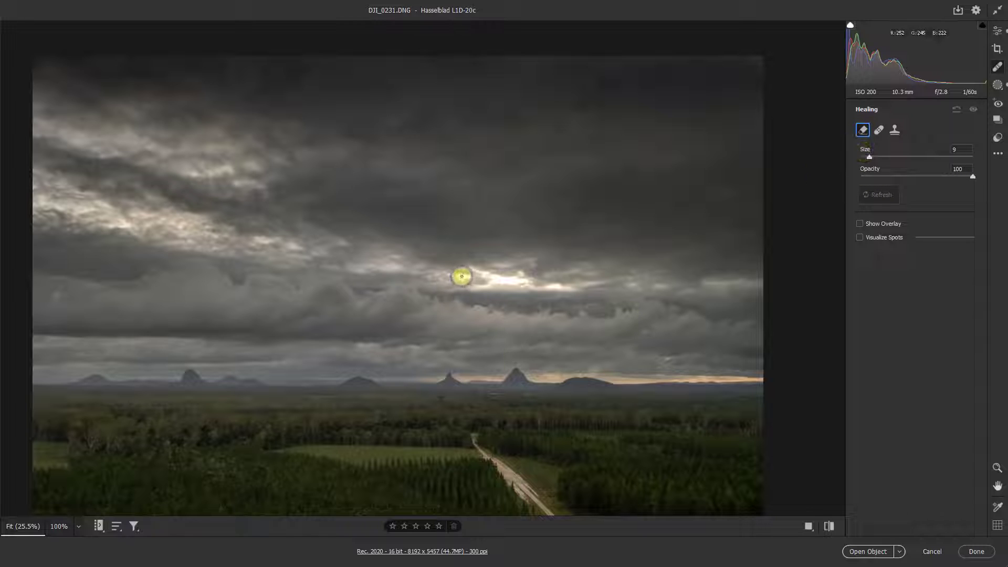
drag(464, 279, 549, 284)
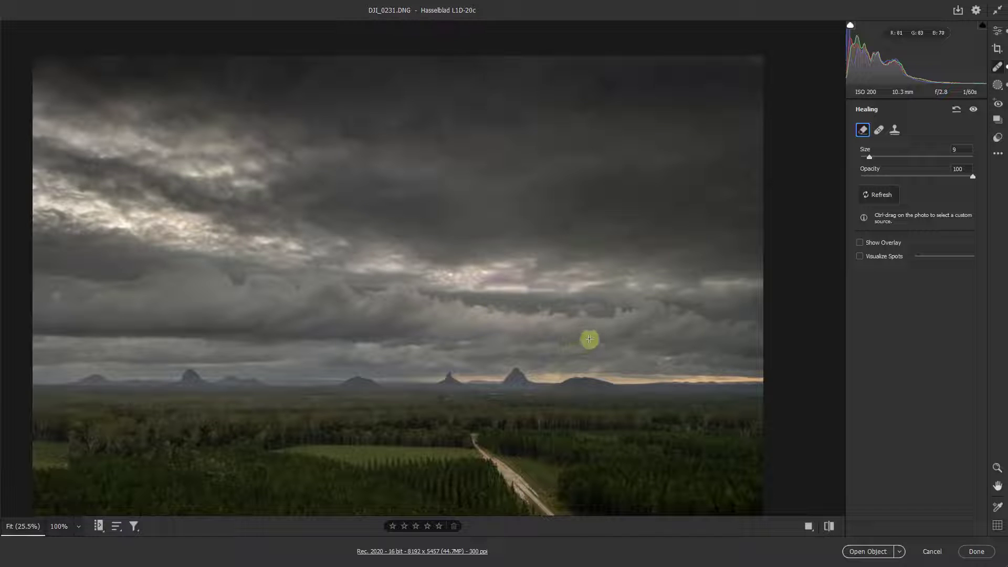
key(ctrl+z)
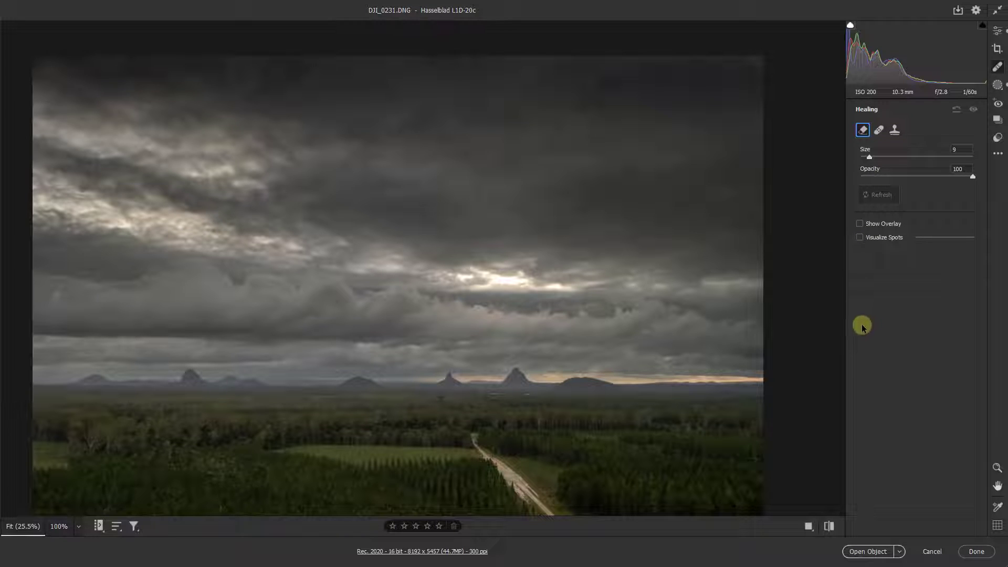
- Nudge Exposure down slightly, raise Clarity to +24 and set Vibrance to +16
click(998, 31)
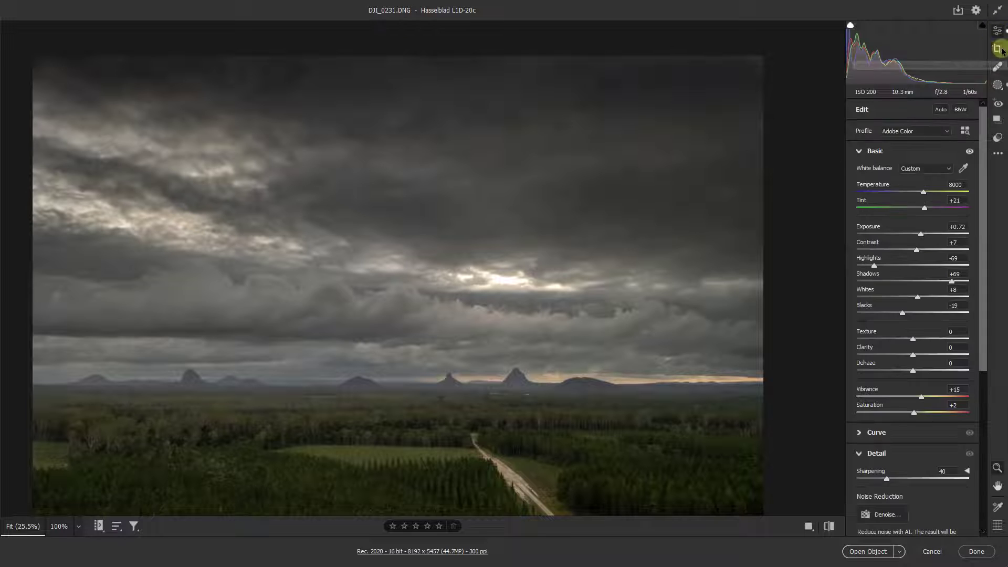
drag(920, 234, 921, 235)
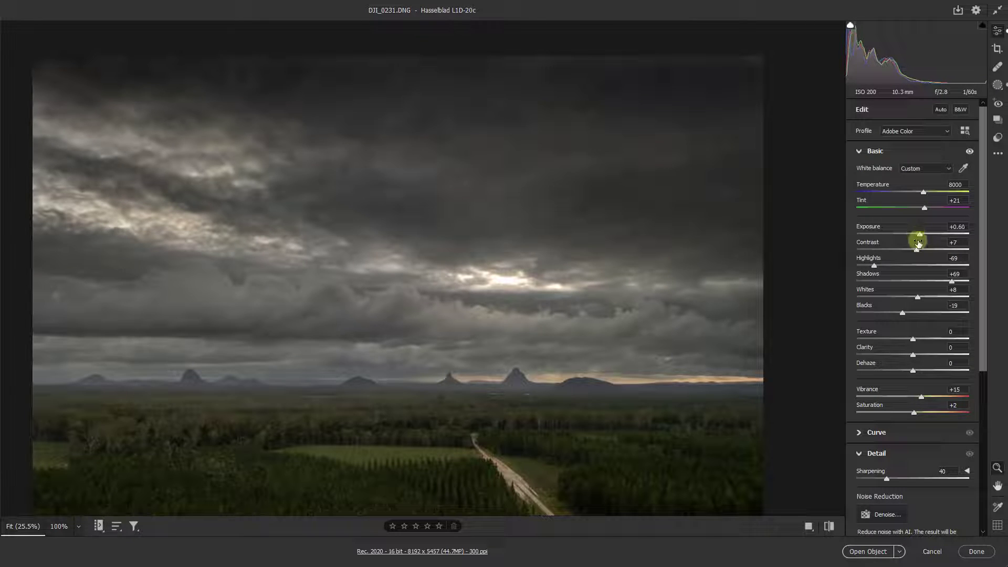
drag(926, 358, 927, 358)
drag(929, 399, 923, 399)
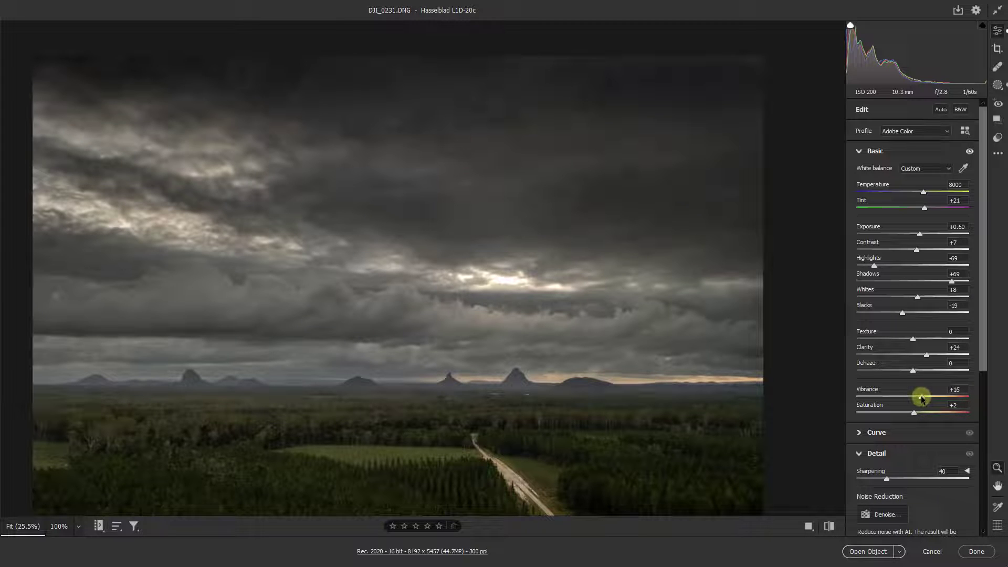
drag(981, 344, 982, 491)
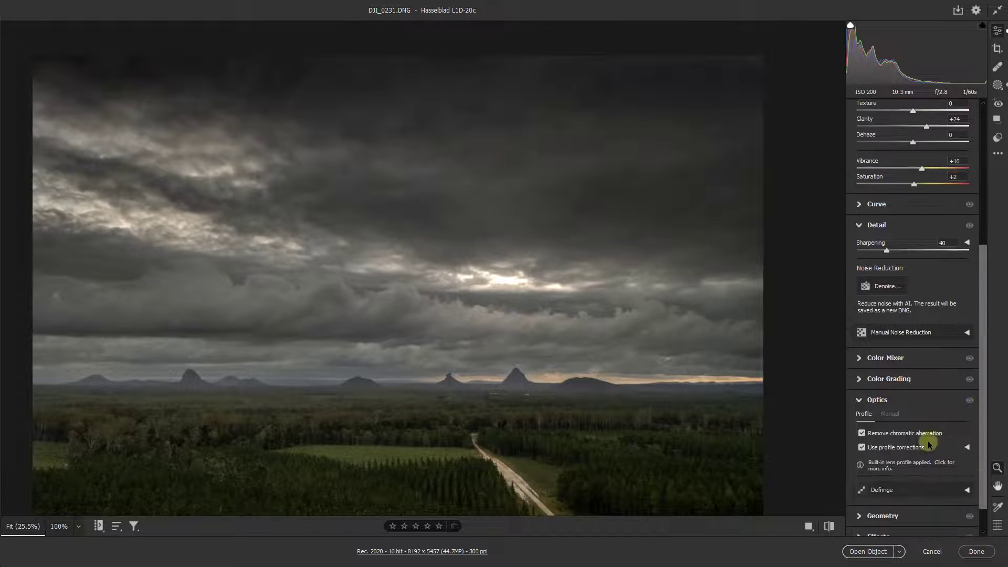
- Set AI Denoise Amount to 50, comparing previews on the dirt road and forest trees
click(865, 286)
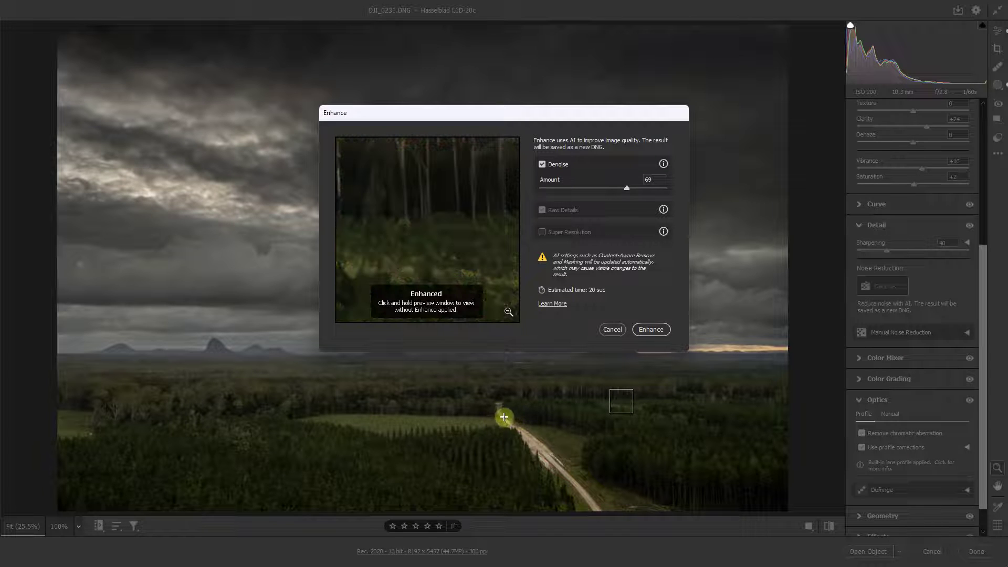
click(503, 418)
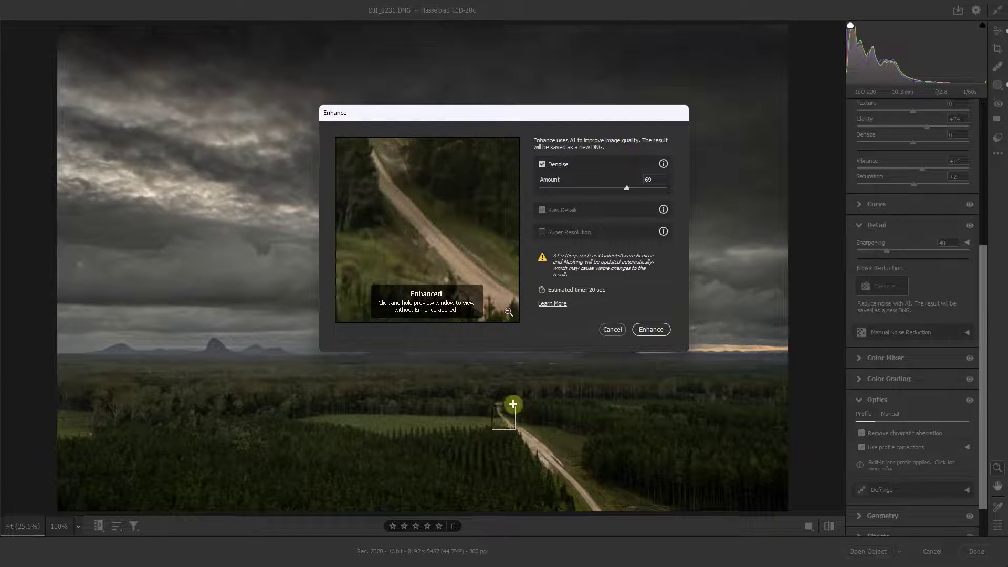
click(654, 179)
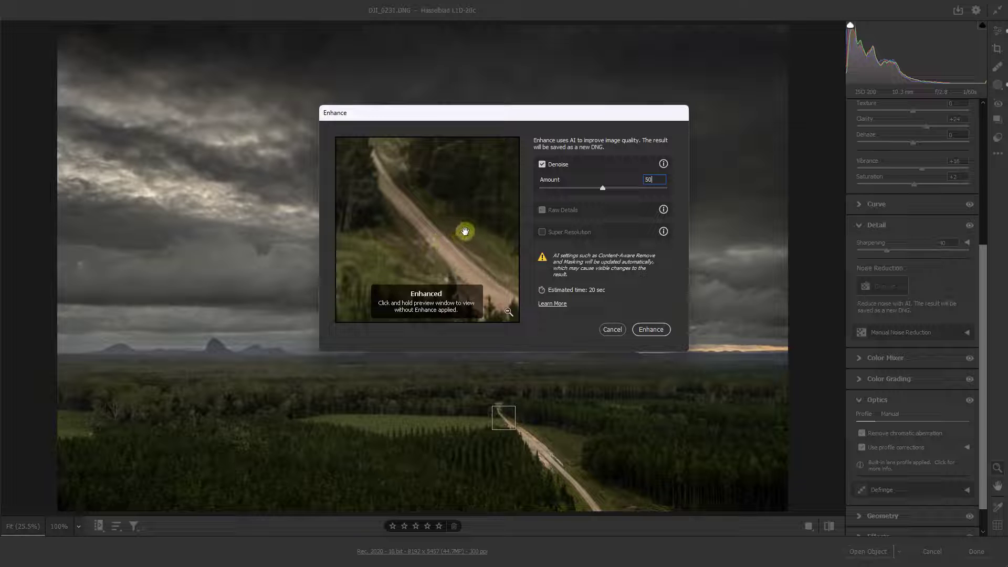
drag(465, 232, 466, 231)
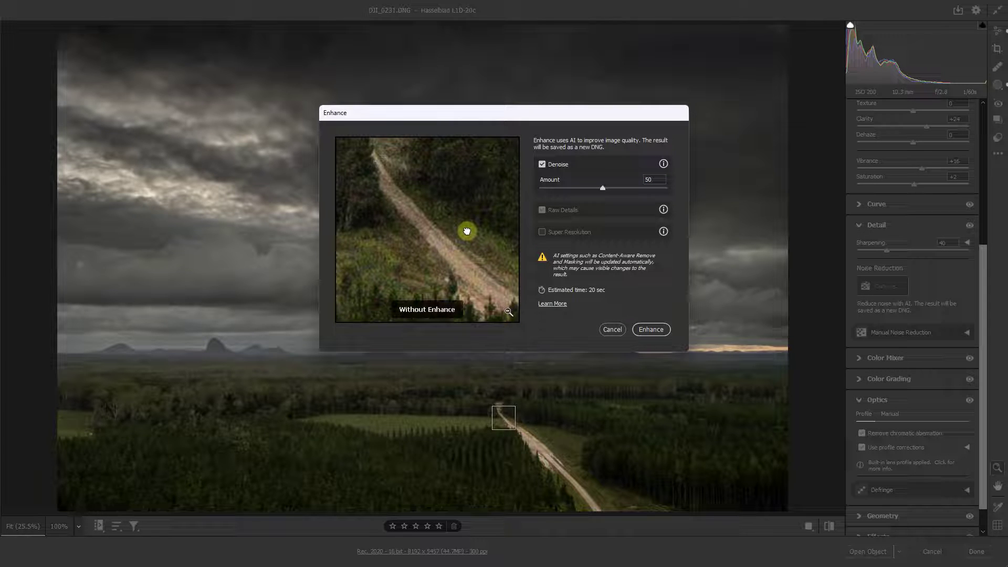
mouse_move(466, 231)
mouse_down()
mouse_move(457, 239)
mouse_move(467, 242)
mouse_up()
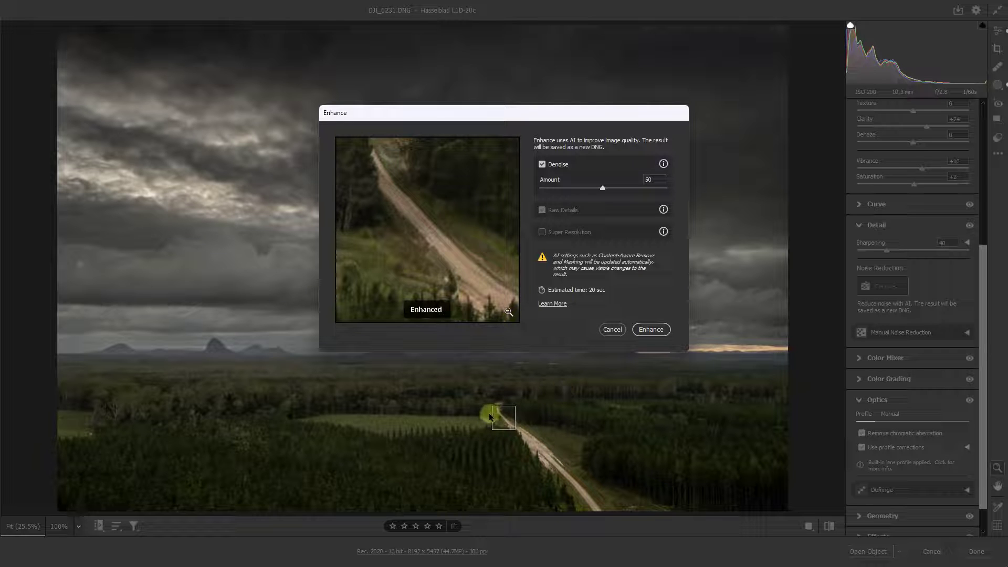
click(577, 392)
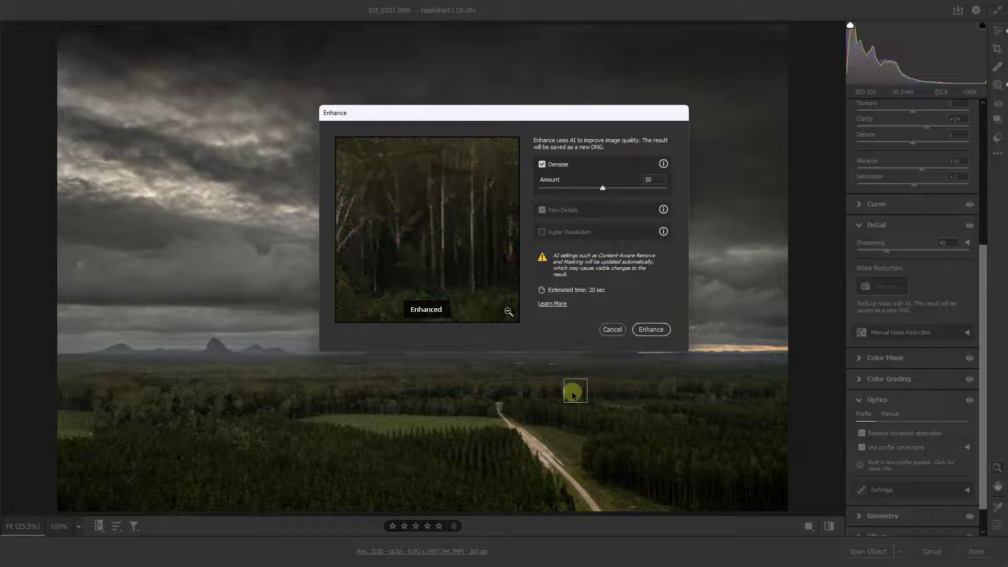
drag(450, 242, 449, 243)
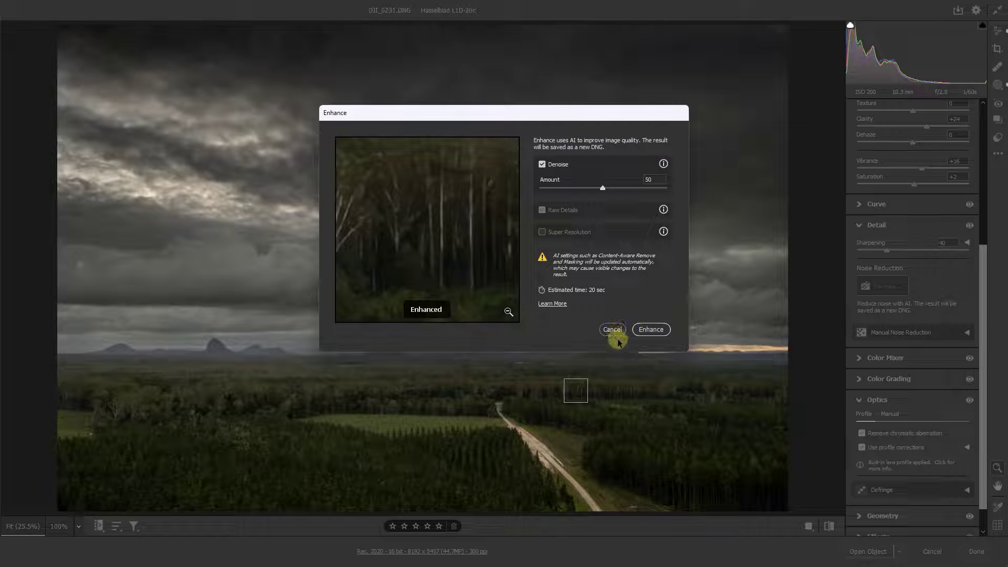
- Run Enhance to create the denoised DJI_0231-Enhanced-NR.dng
click(651, 330)
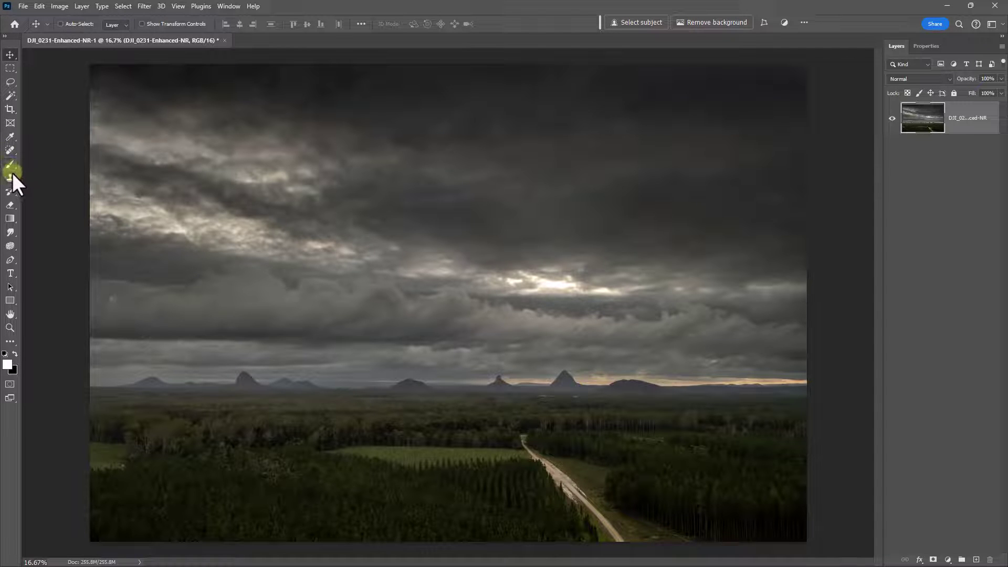
- Switch to the Burn tool with a larger brush limited to the Shadows range
right_click(15, 248)
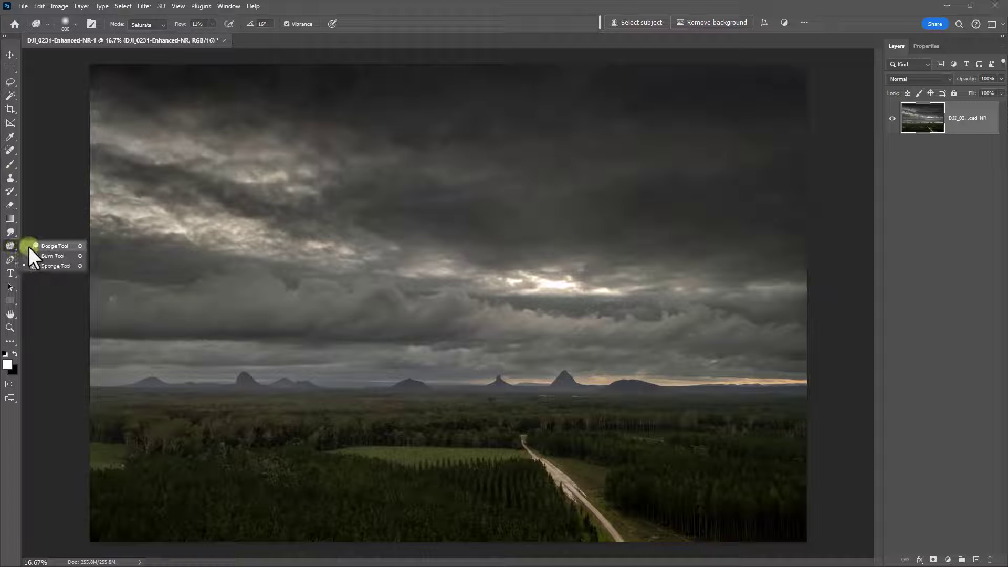
click(35, 258)
key(bracketright)
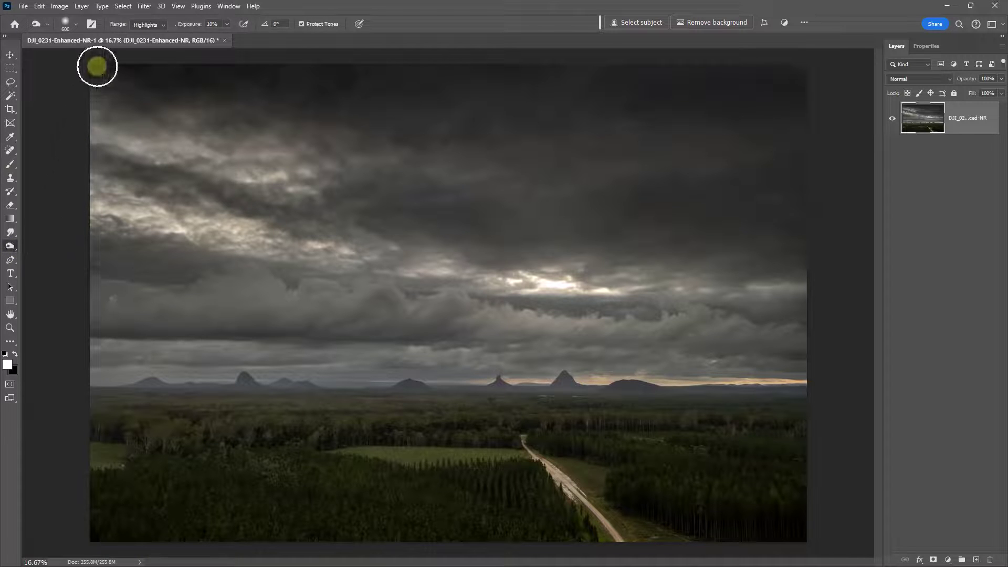
click(153, 25)
click(145, 36)
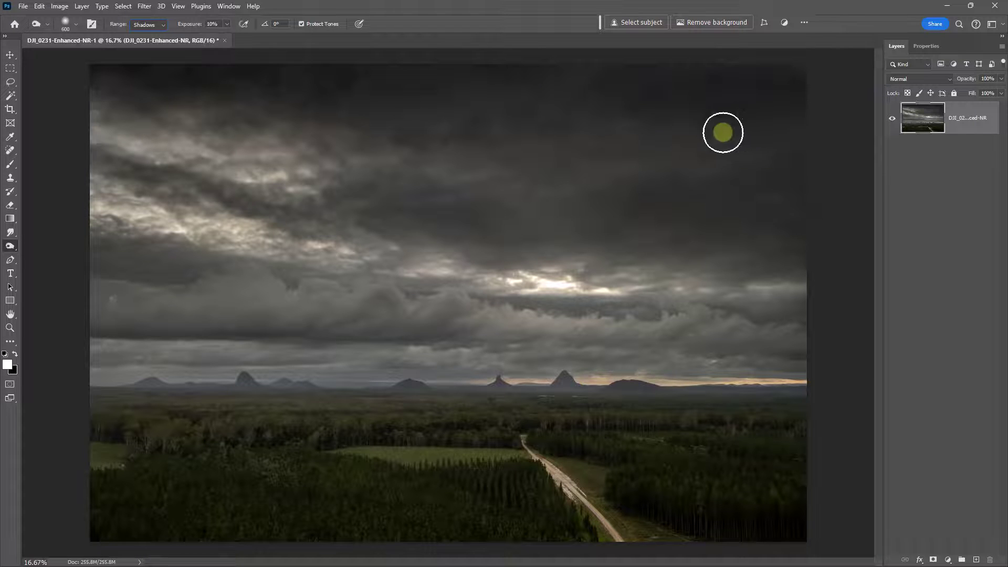
- Burn the top band of the sky darker, then zoom to 33.3% on the clouds above the mountains
key(bracketleft)
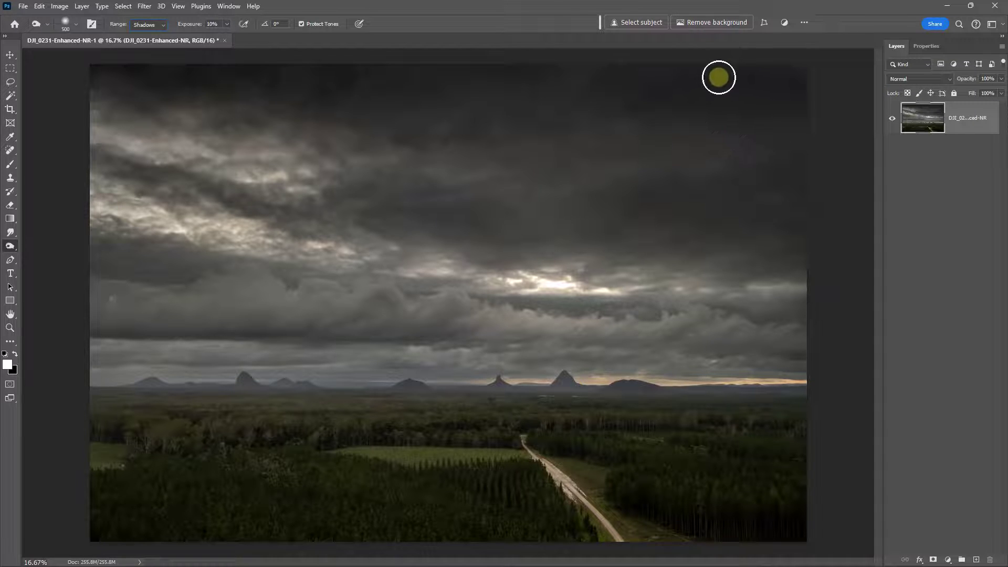
key(bracketleft)
key(bracketleft)
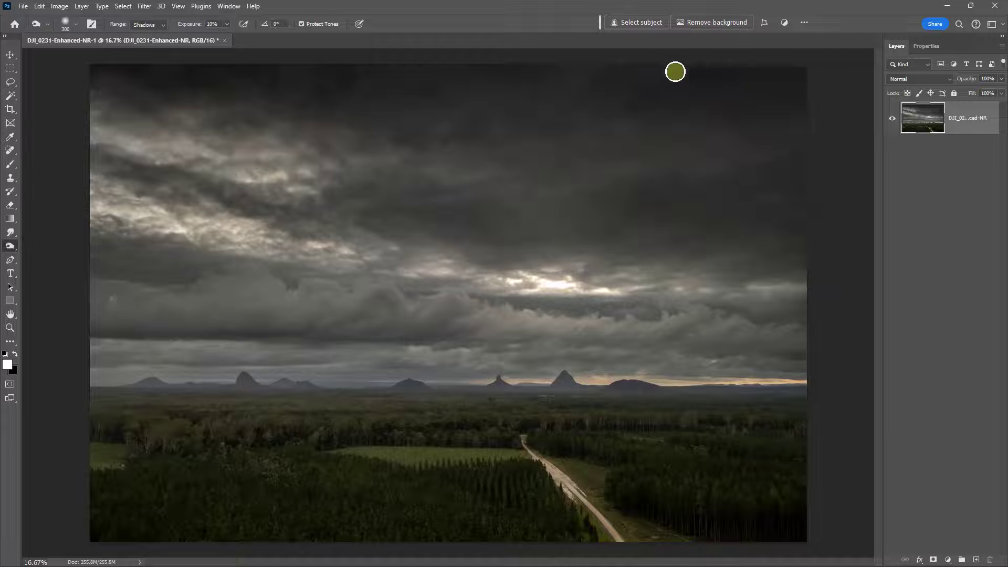
mouse_move(688, 70)
mouse_down()
mouse_move(326, 76)
mouse_move(721, 63)
mouse_move(143, 62)
mouse_move(177, 61)
mouse_move(45, 88)
mouse_up()
key(bracketright)
key(bracketright)
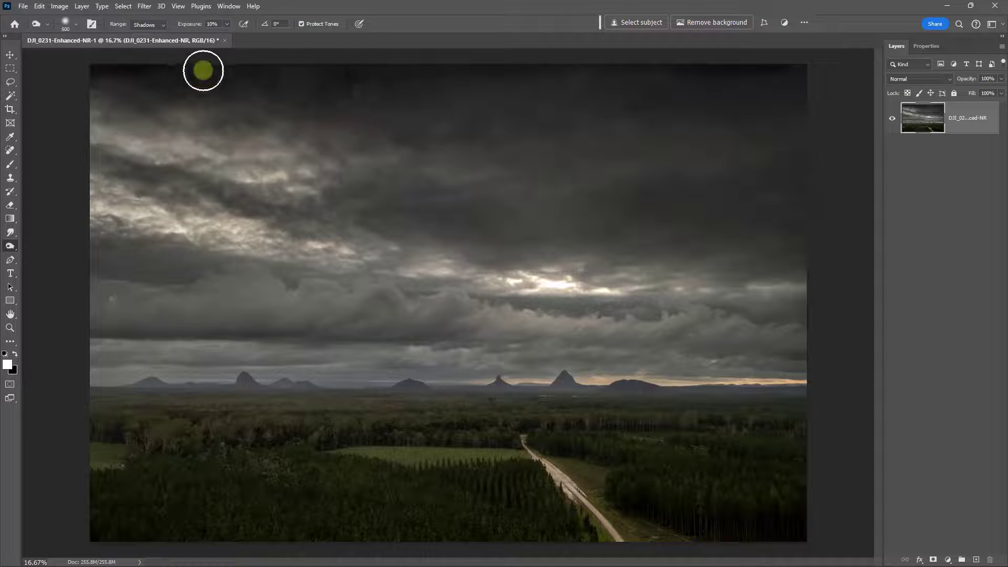
key(bracketright)
mouse_move(215, 72)
mouse_down()
mouse_move(787, 78)
mouse_move(93, 108)
mouse_up()
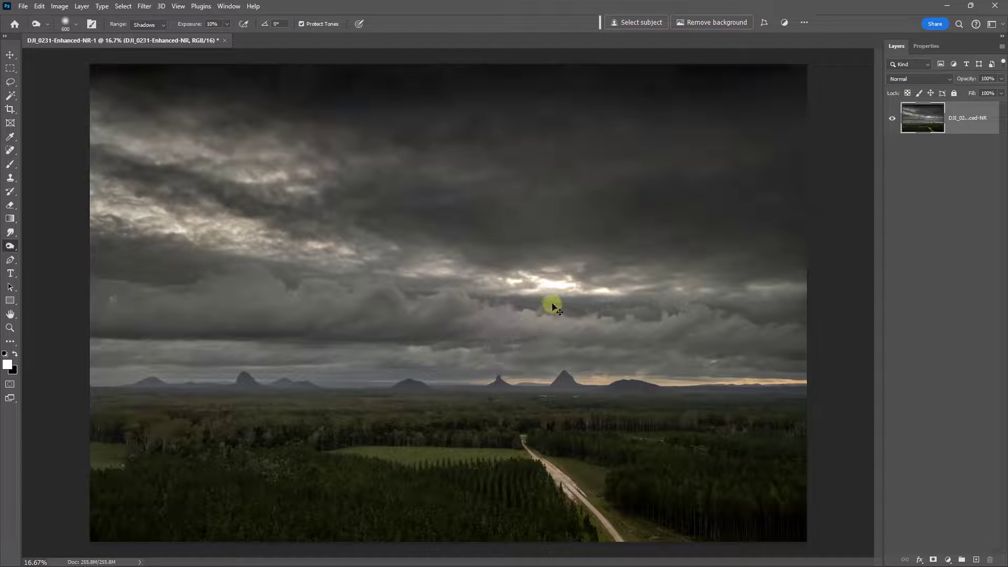
key(ctrl+plus)
key(ctrl+plus)
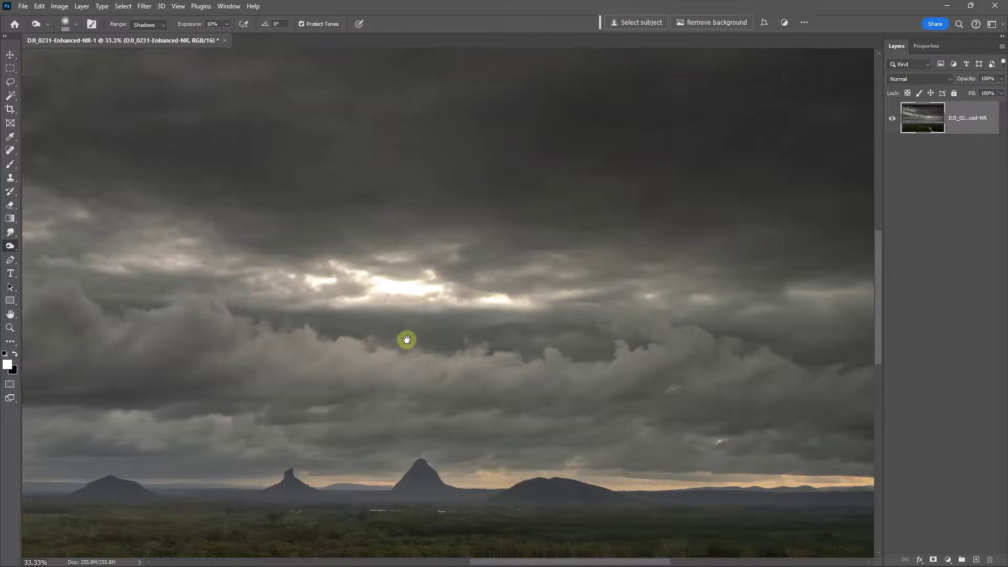
drag(410, 337, 541, 282)
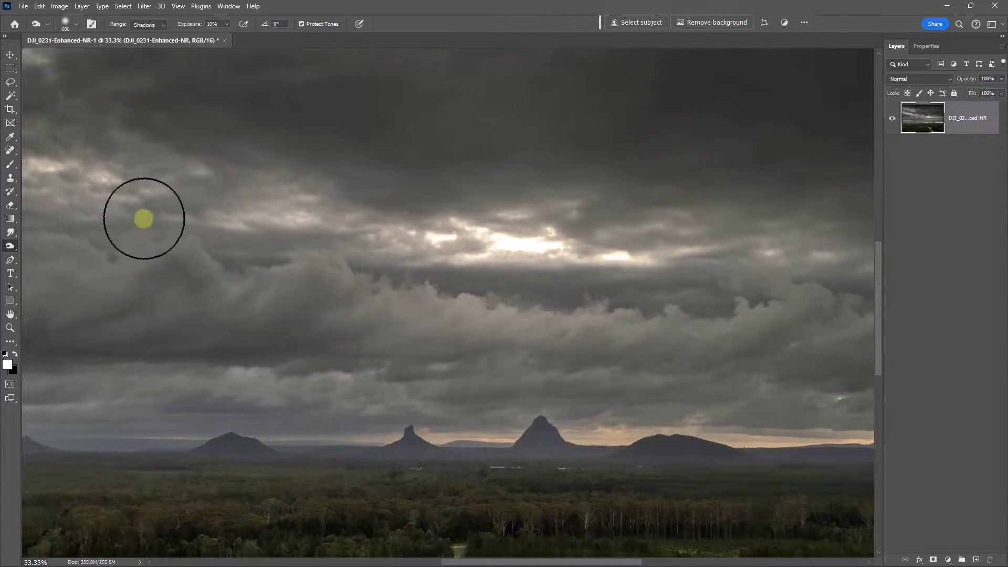
- Spot-heal two bright glare patches in the central clouds
click(10, 150)
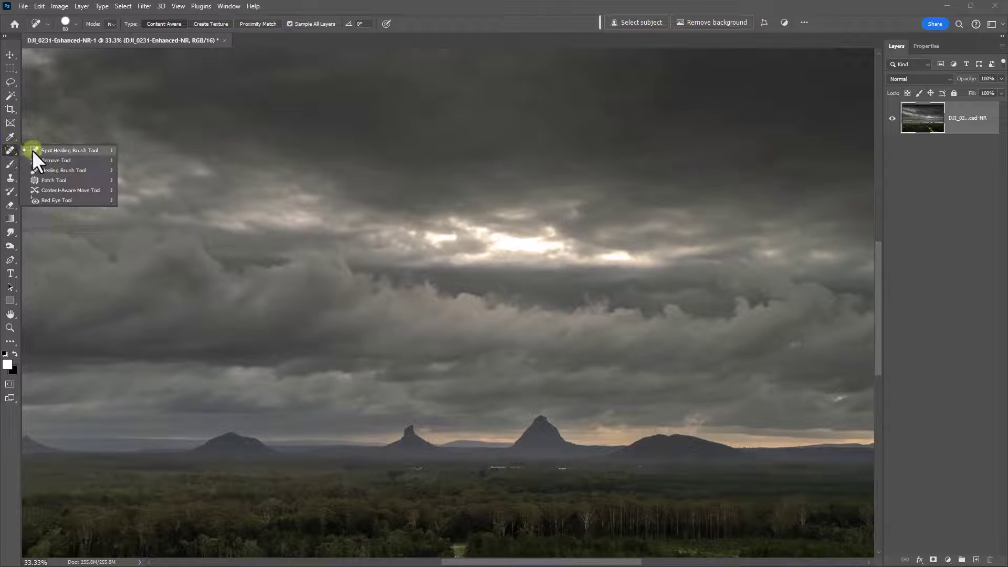
click(32, 150)
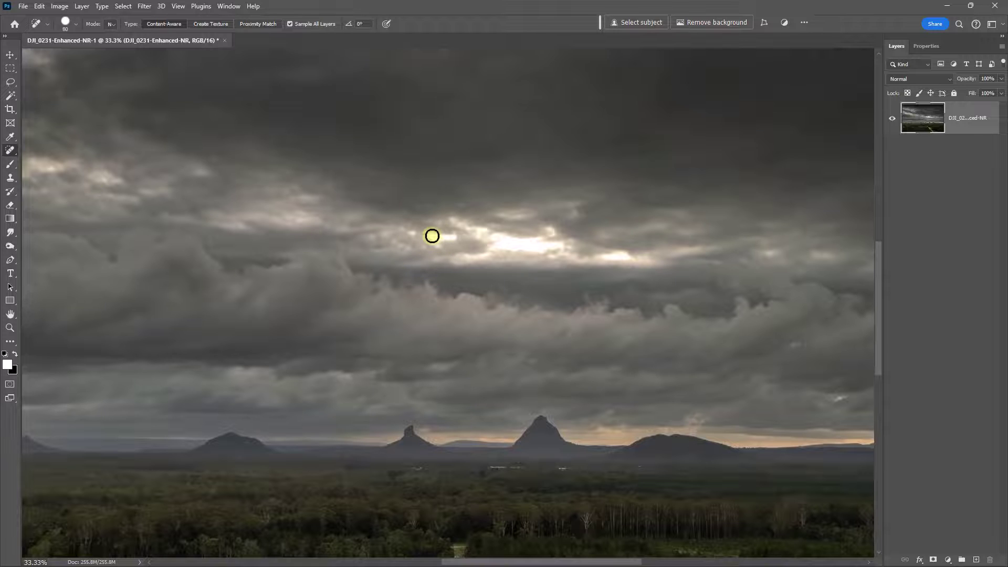
mouse_move(426, 235)
mouse_down()
mouse_move(454, 232)
mouse_move(440, 240)
mouse_up()
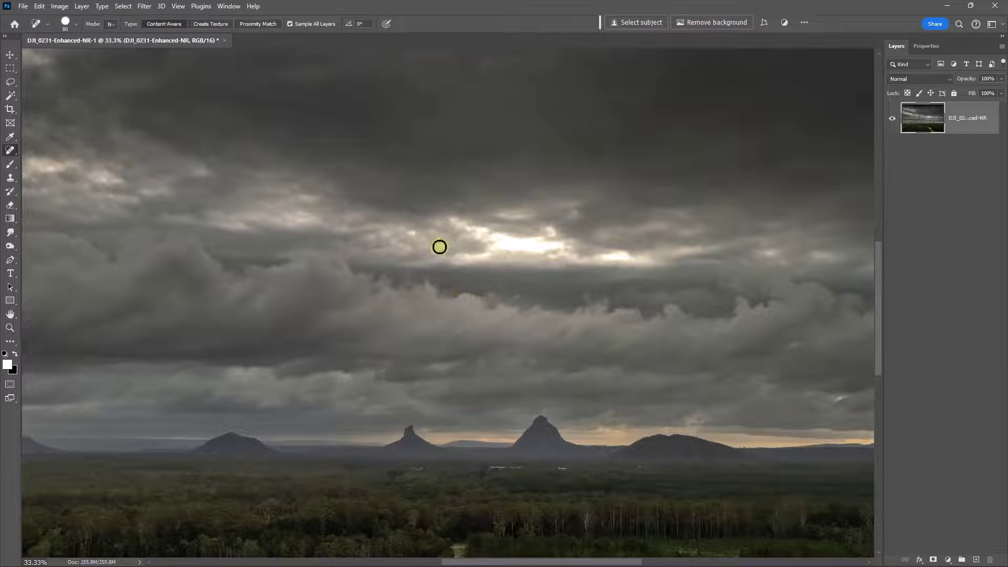
mouse_move(452, 223)
mouse_down()
mouse_move(479, 235)
mouse_move(462, 227)
mouse_up()
- Heal the remaining cloud glare with the brush enlarged to 100, then 150, and fit the image on screen
key(bracketright)
key(bracketright)
drag(603, 254, 633, 255)
drag(546, 231, 553, 240)
key(bracketright)
key(bracketright)
key(bracketright)
drag(490, 243, 555, 242)
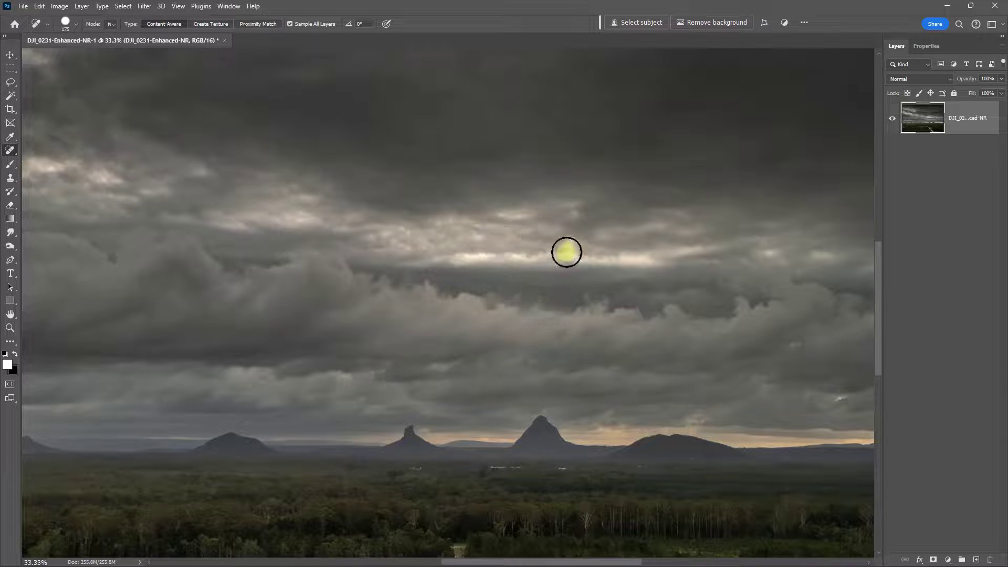
key(ctrl+0)
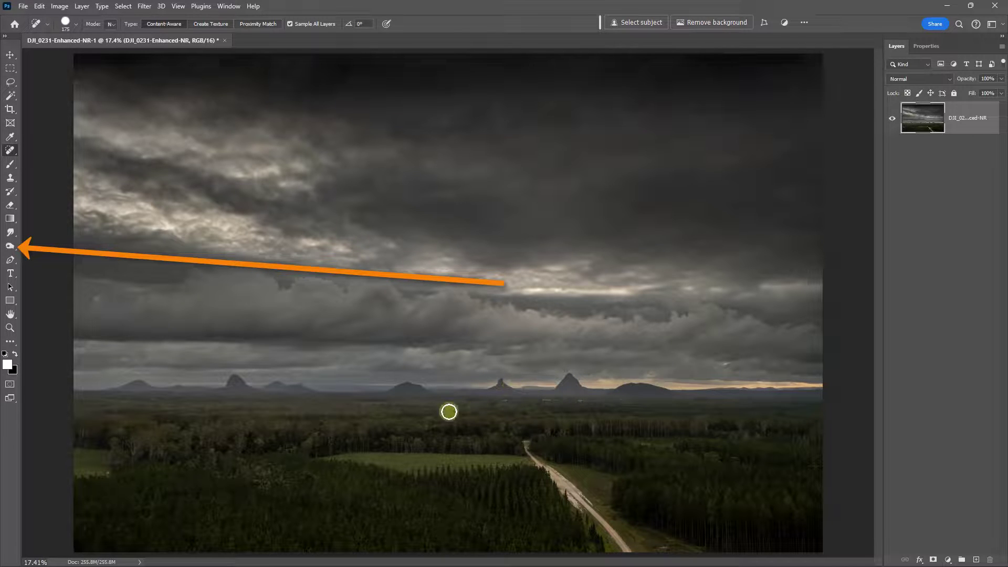
- Saturate the dirt road and the green field beside it with a smaller Saturate-mode Sponge brush
click(18, 247)
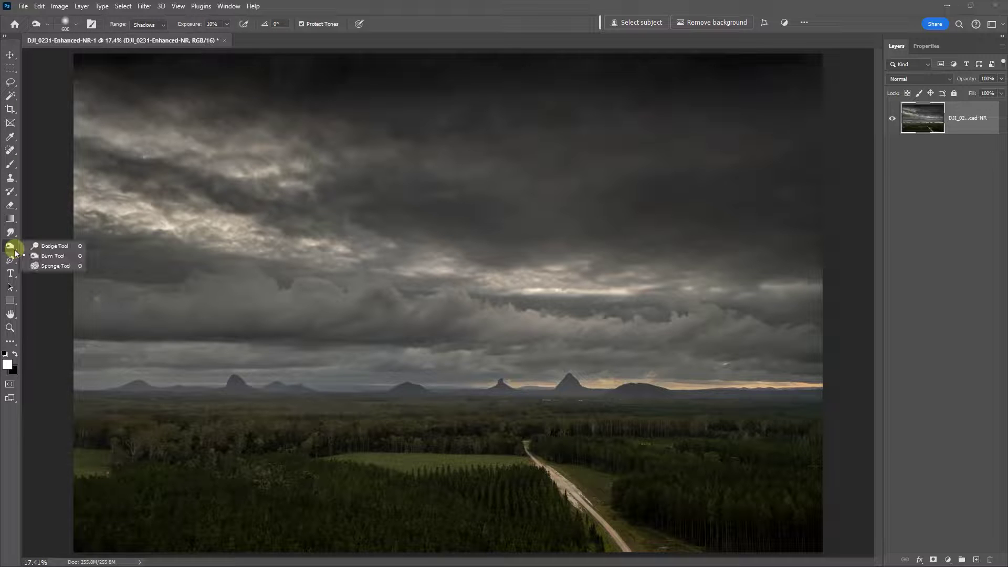
click(54, 266)
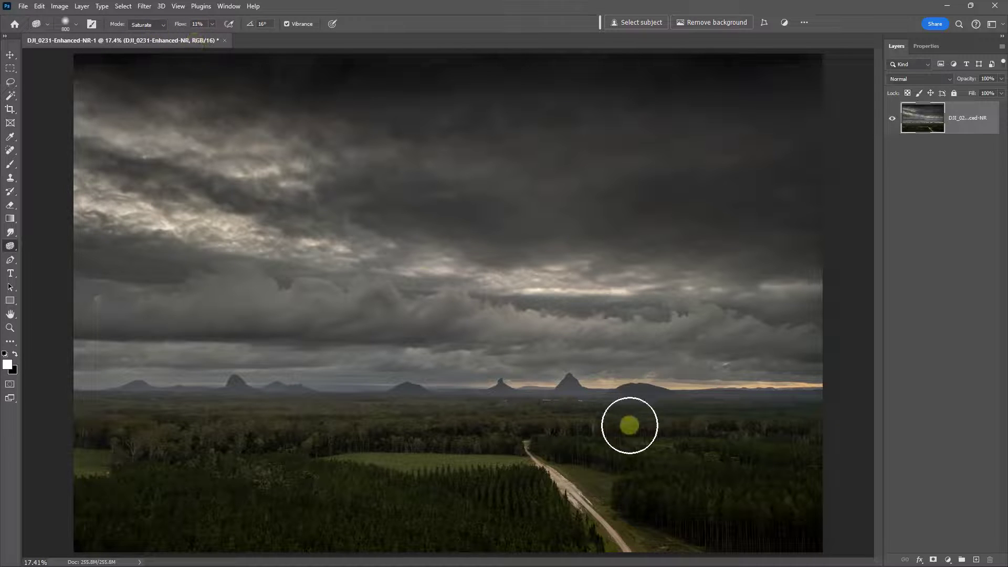
key(bracketleft)
key(bracketleft)
key(bracketleft)
key(bracketleft)
key(bracketleft)
key(bracketleft)
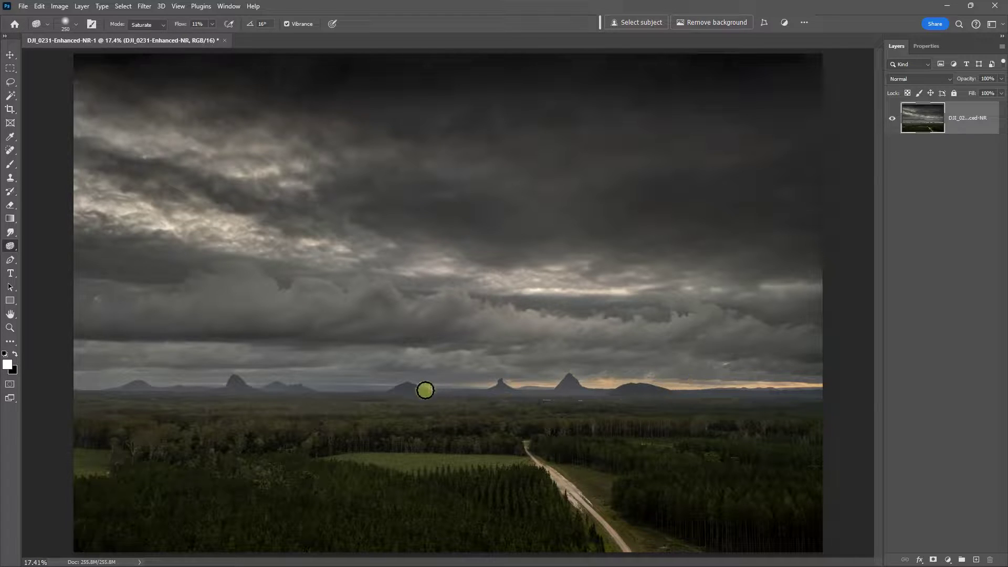
mouse_move(543, 459)
mouse_down()
mouse_move(572, 486)
mouse_move(557, 492)
mouse_move(631, 546)
mouse_up()
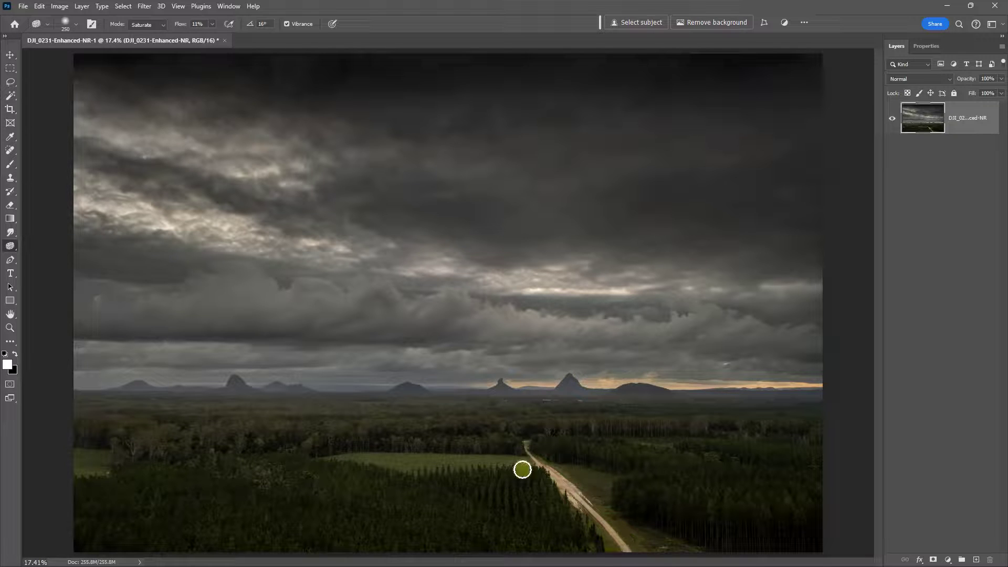
mouse_move(503, 469)
mouse_down()
mouse_move(613, 471)
mouse_move(578, 468)
mouse_move(626, 522)
mouse_move(588, 491)
mouse_up()
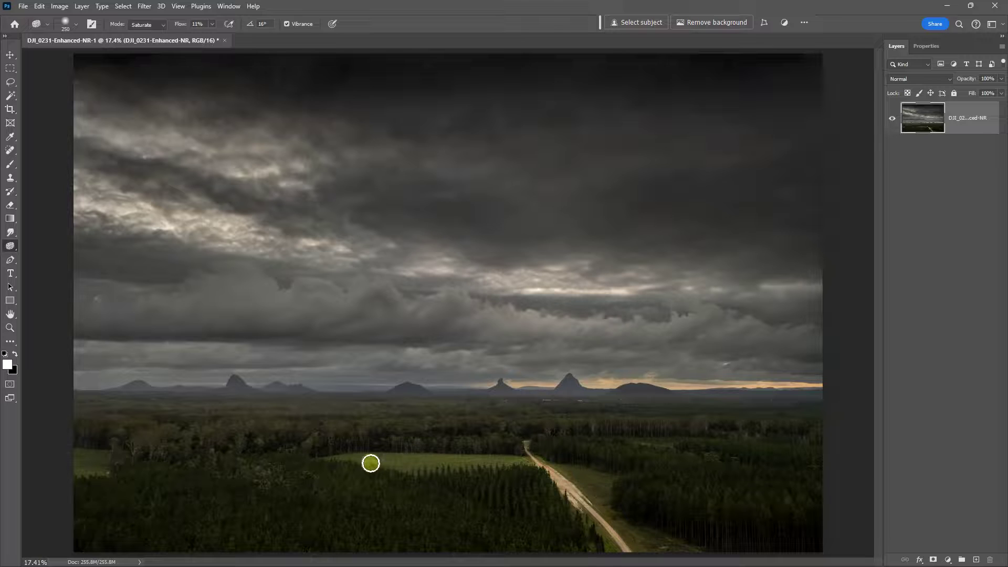
mouse_move(358, 466)
mouse_down()
mouse_move(337, 457)
mouse_move(446, 452)
mouse_up()
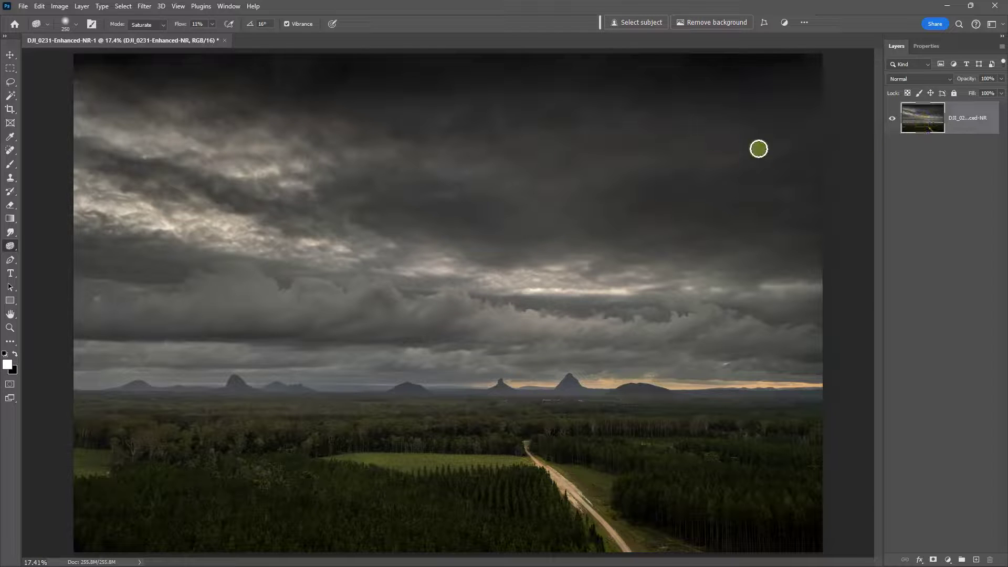
- Run Filter > Nik Collection > Color Efex Pro 4 on the drone photo
click(144, 7)
mouse_move(99, 313)
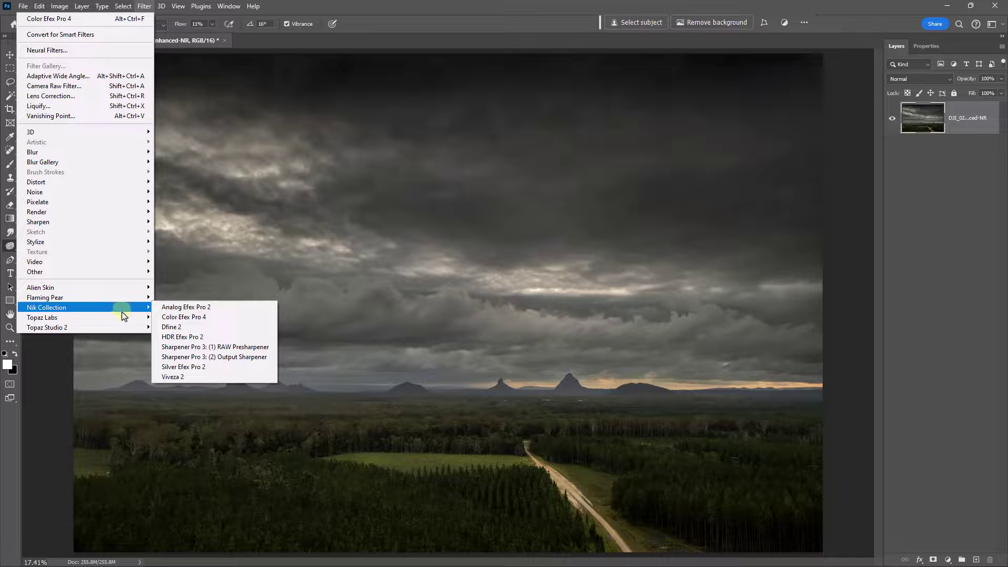
click(172, 318)
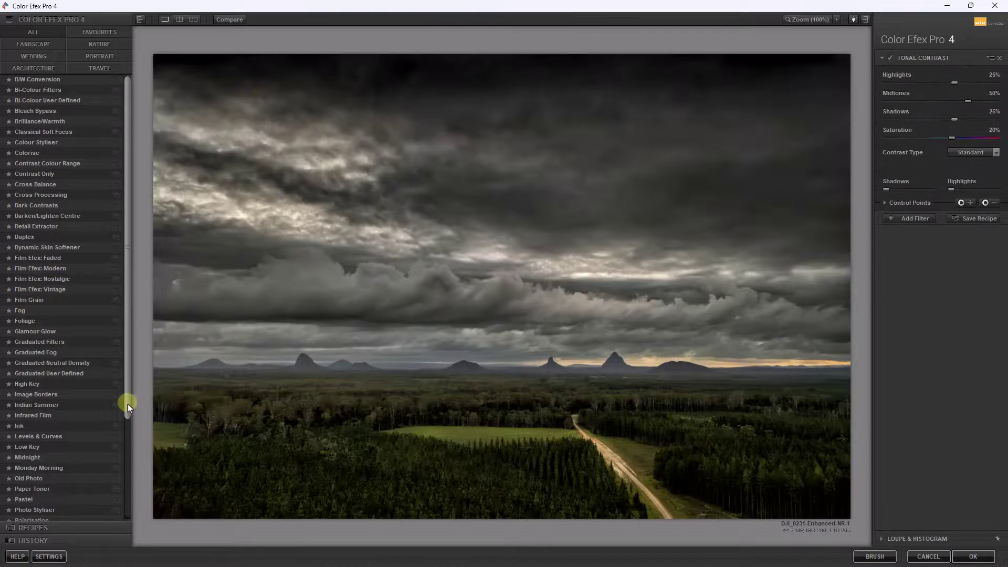
- Apply Tonal Contrast (25/50/25% highlights/midtones/shadows, 20% saturation) after a before/after comparison
drag(128, 405, 110, 515)
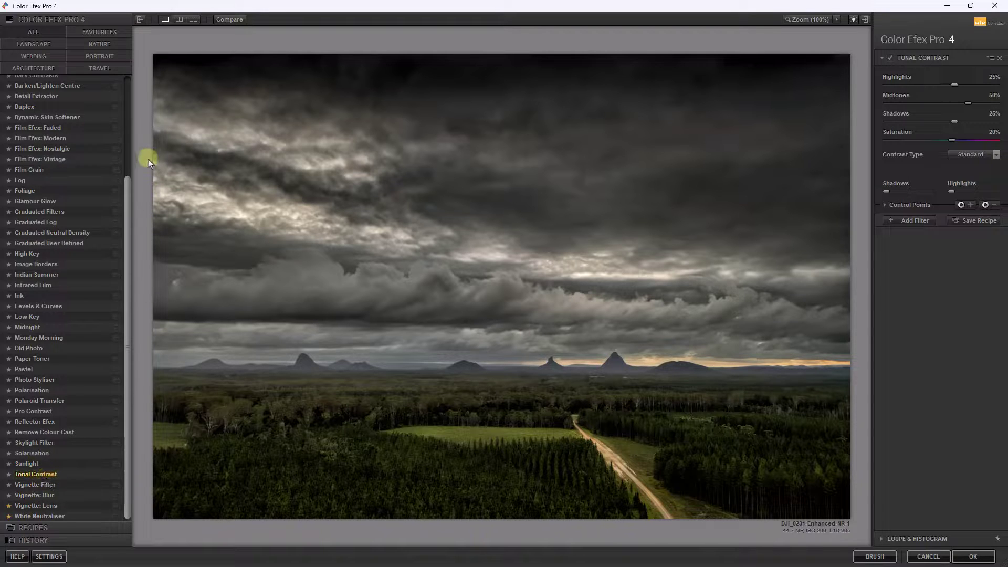
click(228, 20)
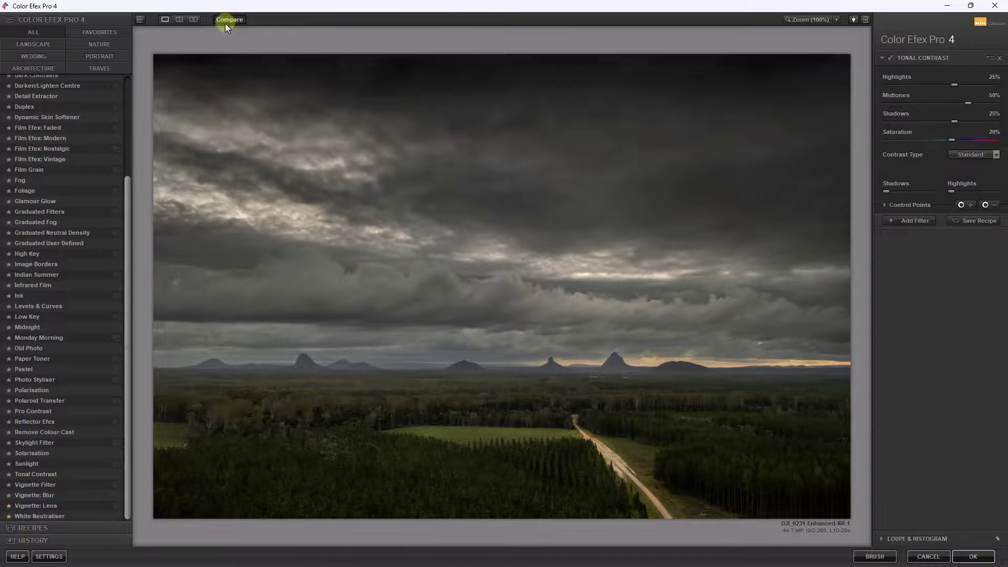
click(225, 23)
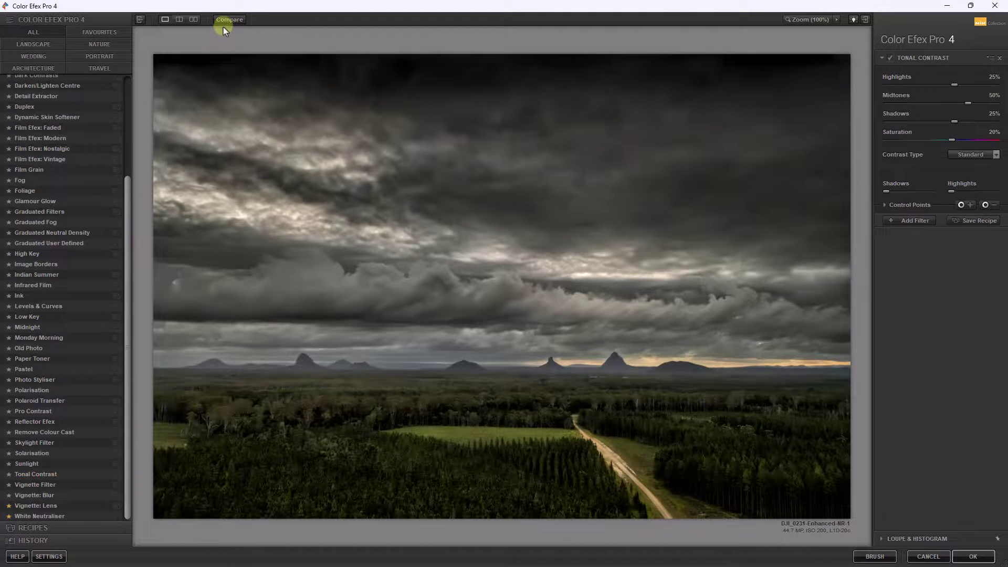
click(970, 561)
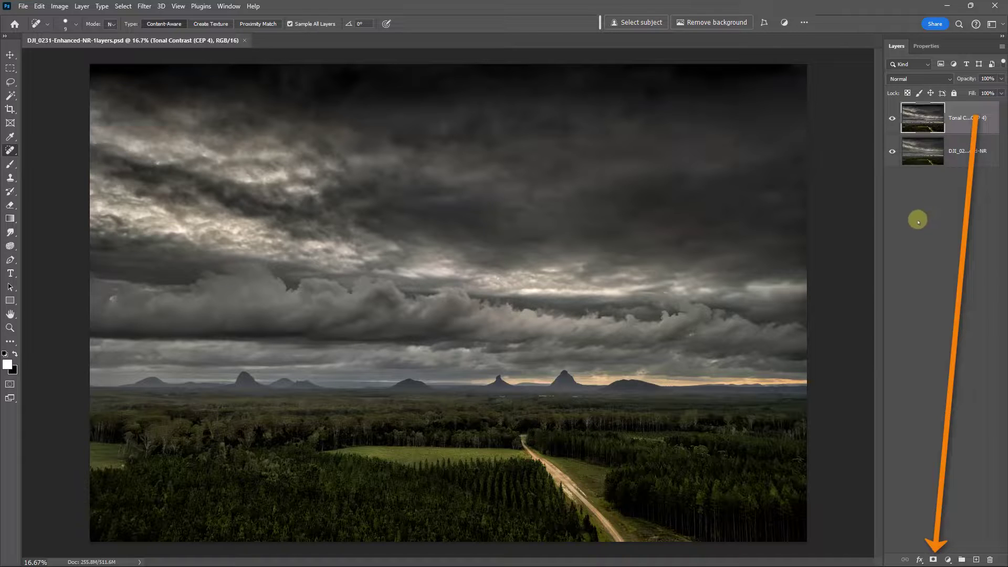
- Add a layer mask to the Tonal Contrast layer and brush out the central and left treeline
click(933, 560)
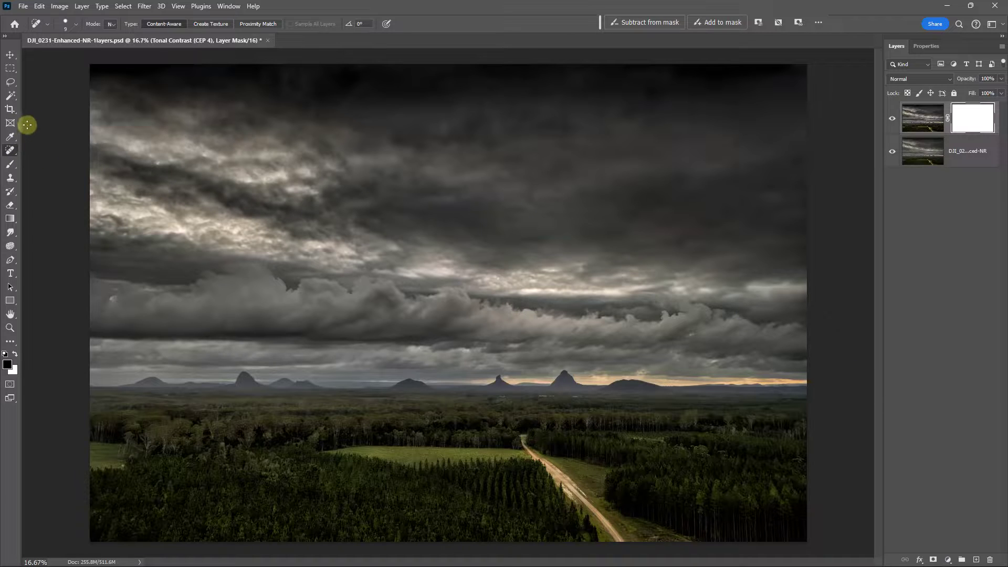
drag(15, 170, 39, 165)
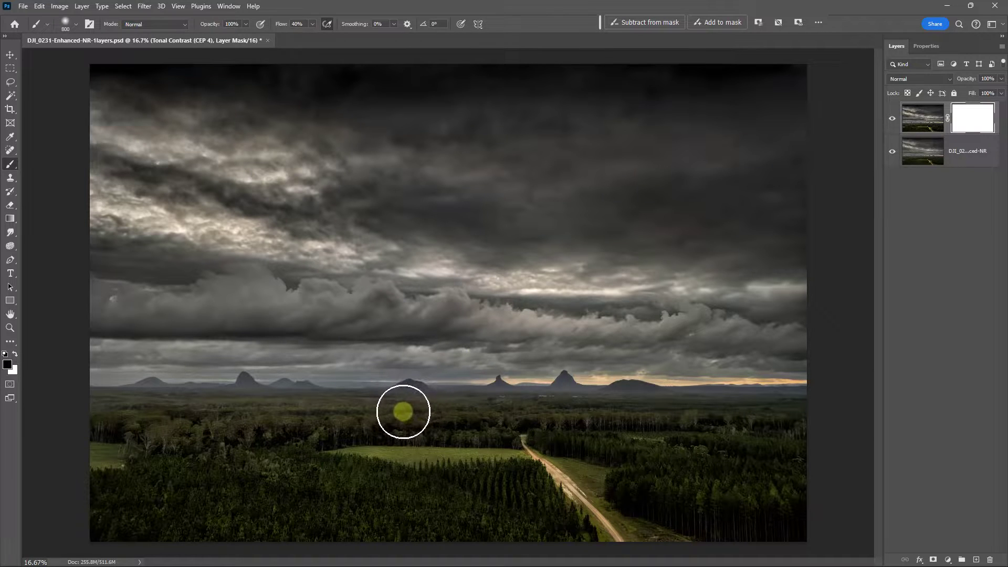
drag(184, 422, 154, 428)
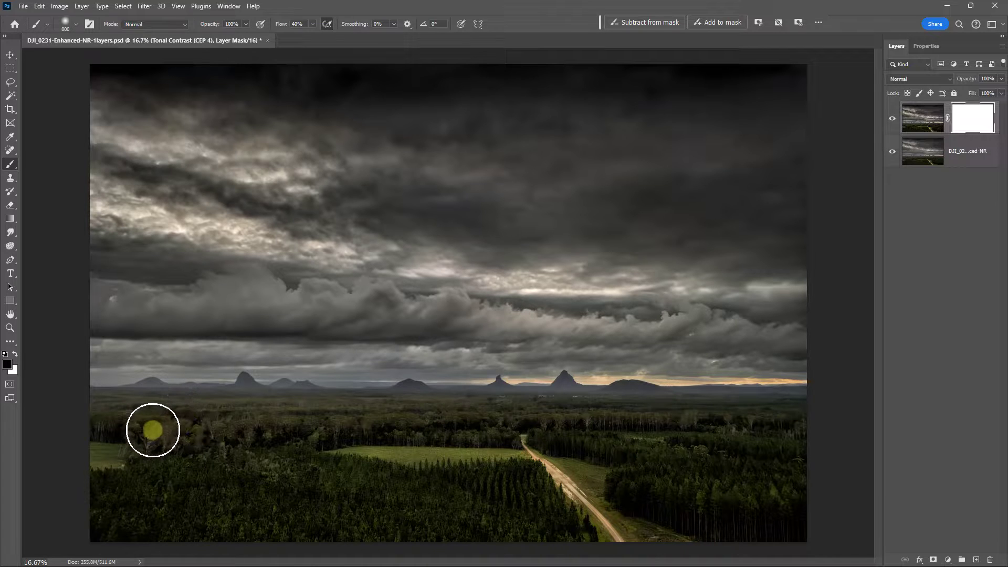
mouse_move(154, 431)
mouse_down()
mouse_move(95, 418)
mouse_move(410, 427)
mouse_move(154, 423)
mouse_move(195, 433)
mouse_move(498, 434)
mouse_move(196, 458)
mouse_move(457, 457)
mouse_move(82, 457)
mouse_move(190, 455)
mouse_move(184, 495)
mouse_move(239, 521)
mouse_move(495, 499)
mouse_move(430, 504)
mouse_move(492, 475)
mouse_move(285, 450)
mouse_move(544, 414)
mouse_move(820, 428)
mouse_move(647, 423)
mouse_move(781, 426)
mouse_move(668, 420)
mouse_move(706, 457)
mouse_move(751, 471)
mouse_move(625, 499)
mouse_move(869, 493)
mouse_move(659, 524)
mouse_move(830, 531)
mouse_move(727, 530)
mouse_move(620, 490)
mouse_move(571, 455)
mouse_move(687, 493)
mouse_move(635, 445)
mouse_move(820, 444)
mouse_move(506, 414)
mouse_move(322, 447)
mouse_move(418, 471)
mouse_move(494, 465)
mouse_move(441, 457)
mouse_move(512, 481)
mouse_move(545, 521)
mouse_move(483, 473)
mouse_move(533, 494)
mouse_move(538, 514)
mouse_move(503, 492)
mouse_move(558, 543)
mouse_move(412, 462)
mouse_move(443, 467)
mouse_move(350, 459)
mouse_move(415, 455)
mouse_move(297, 466)
mouse_move(545, 461)
mouse_move(311, 431)
mouse_move(412, 486)
mouse_move(541, 451)
mouse_move(376, 441)
mouse_move(424, 488)
mouse_move(574, 484)
mouse_up()
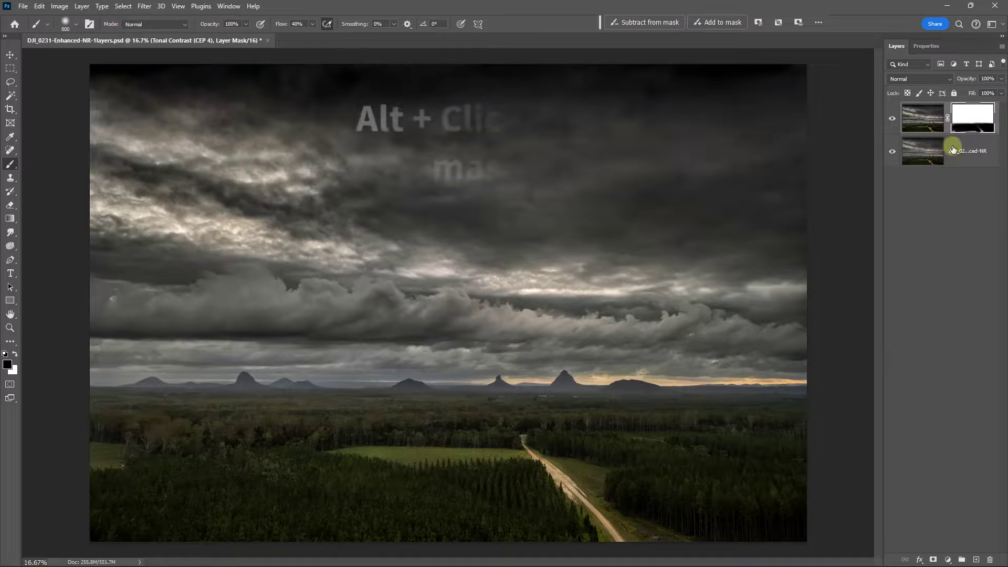
- Mask out leftover bottom-left foreground patches in mask view, then flatten the image
alt+click(973, 119)
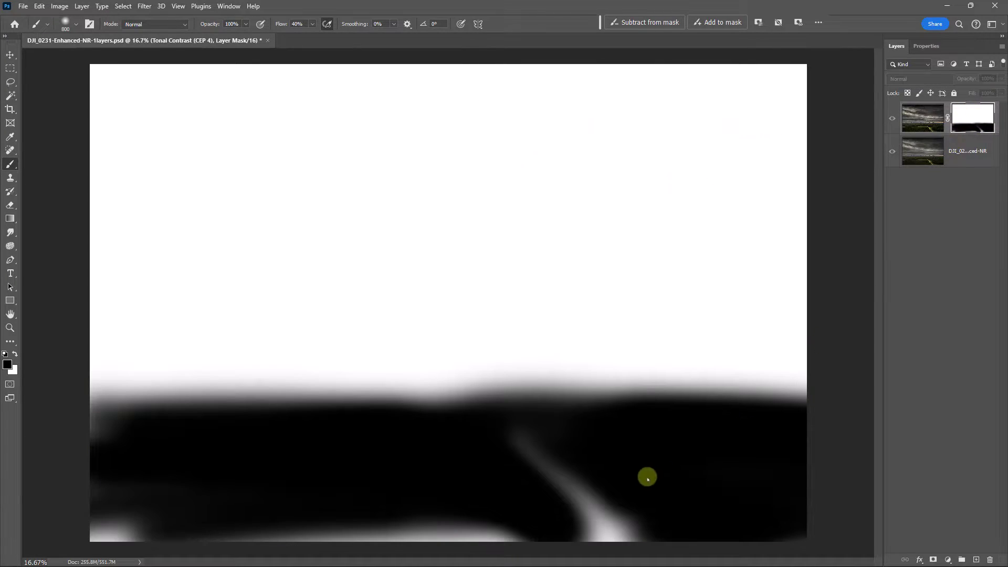
mouse_move(385, 531)
mouse_down()
mouse_move(178, 525)
mouse_move(130, 536)
mouse_move(714, 536)
mouse_move(282, 547)
mouse_move(84, 448)
mouse_up()
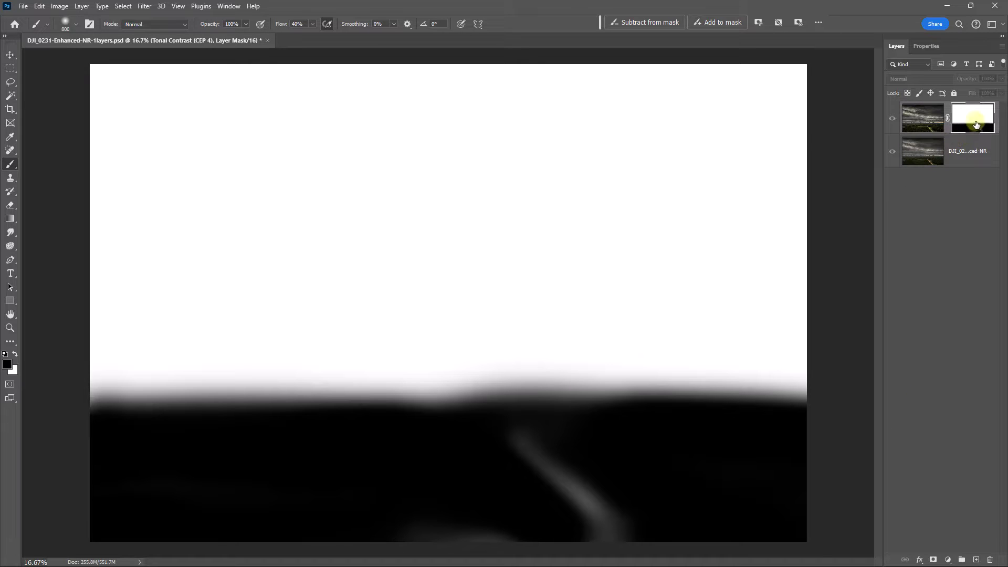
click(891, 119)
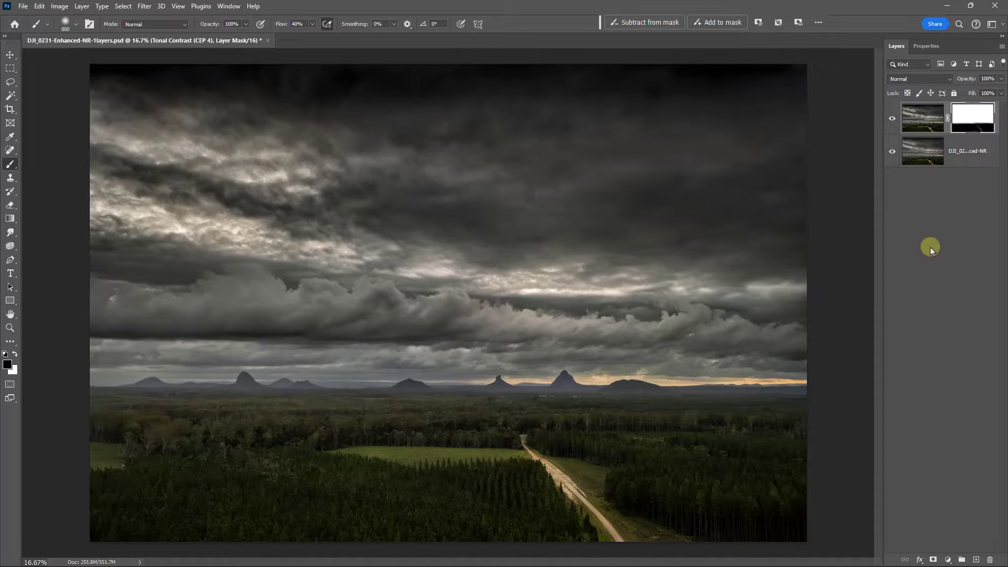
click(1003, 49)
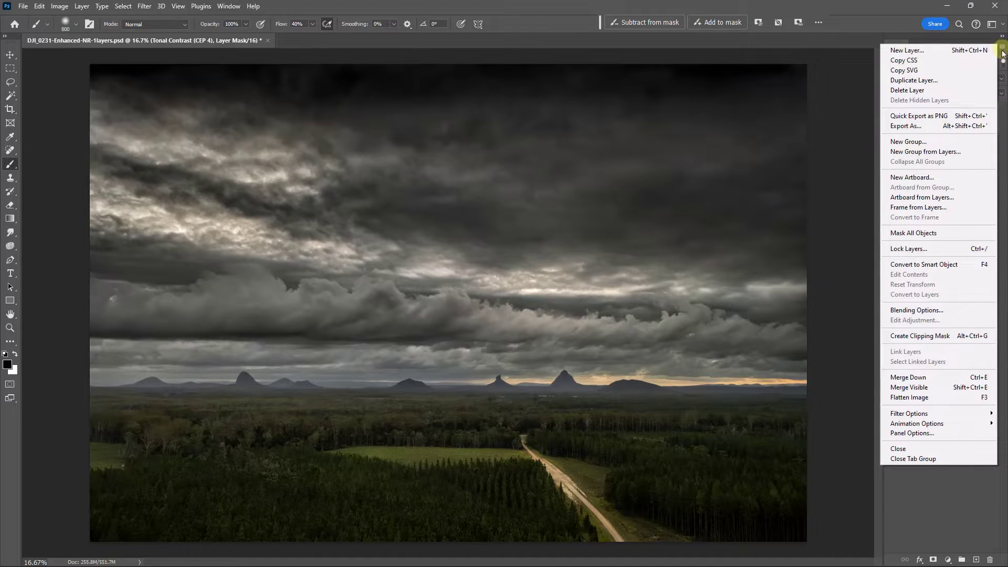
click(922, 398)
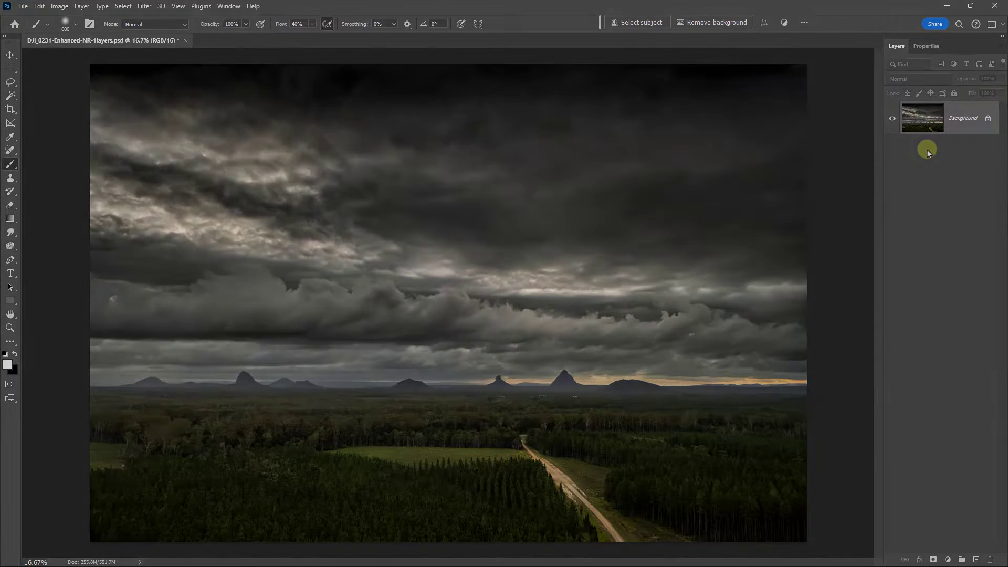